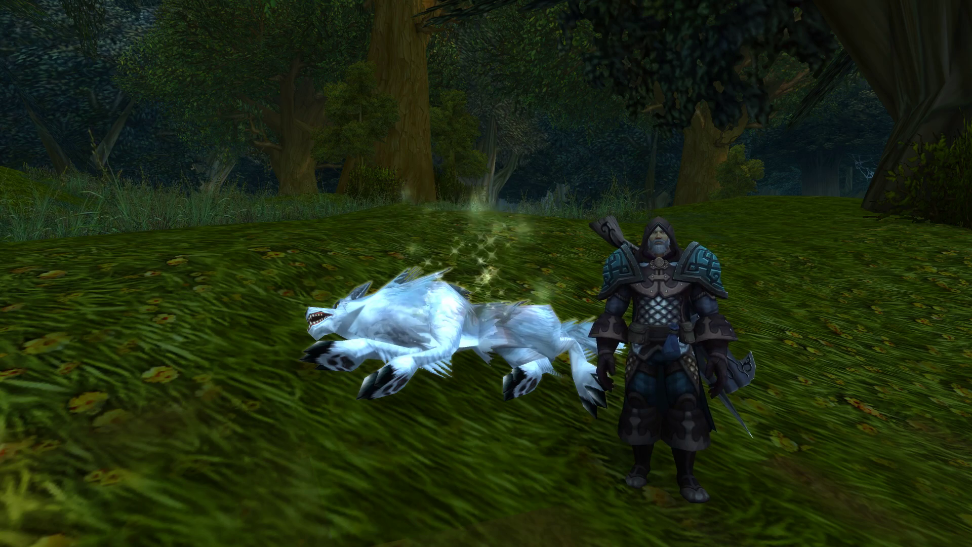
Step: Restore the game interface and walk the character from the dead wolf along the riverbank
key(alt+z)
drag(914, 268, 913, 268)
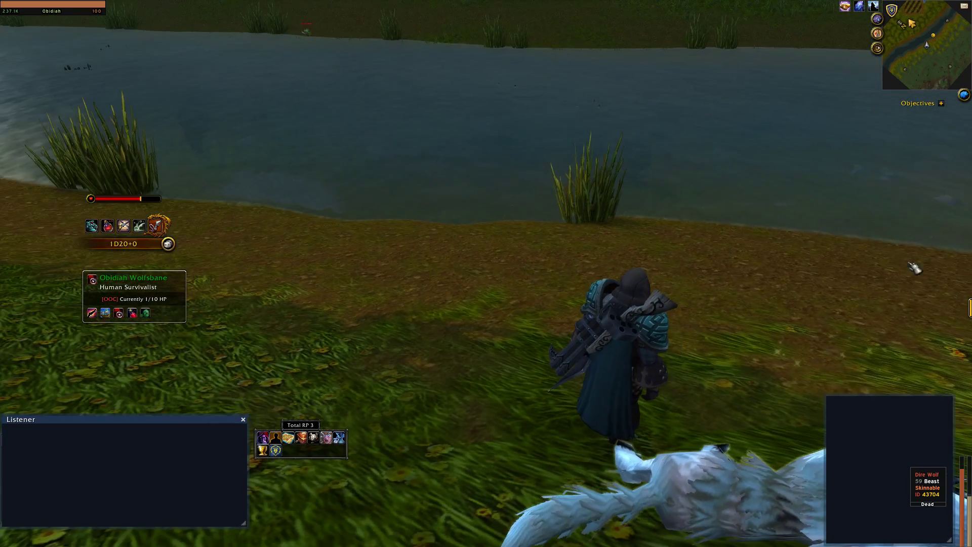
key(w)
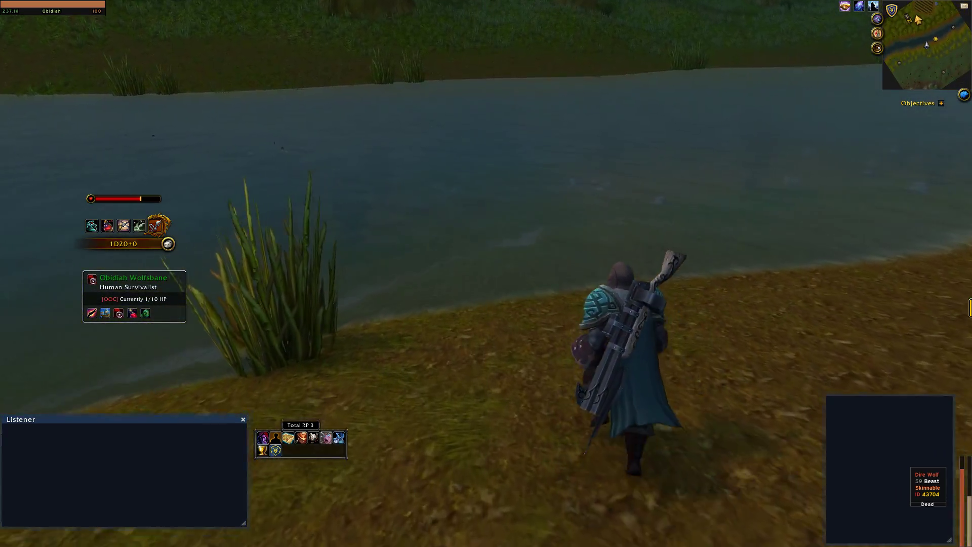
key(d)
drag(914, 268, 913, 268)
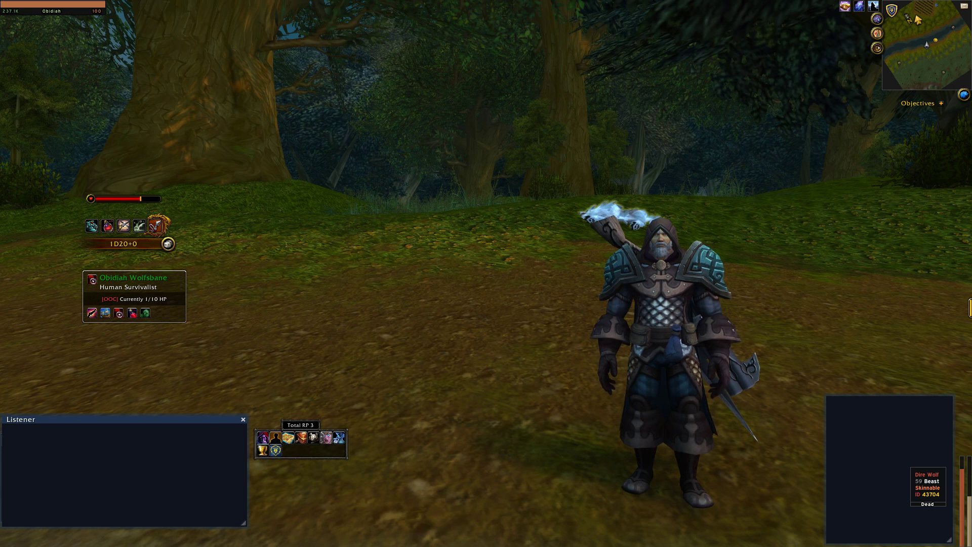
Step: Create a new expert item in the Extended database and name it Water Canteen
click(314, 436)
click(242, 68)
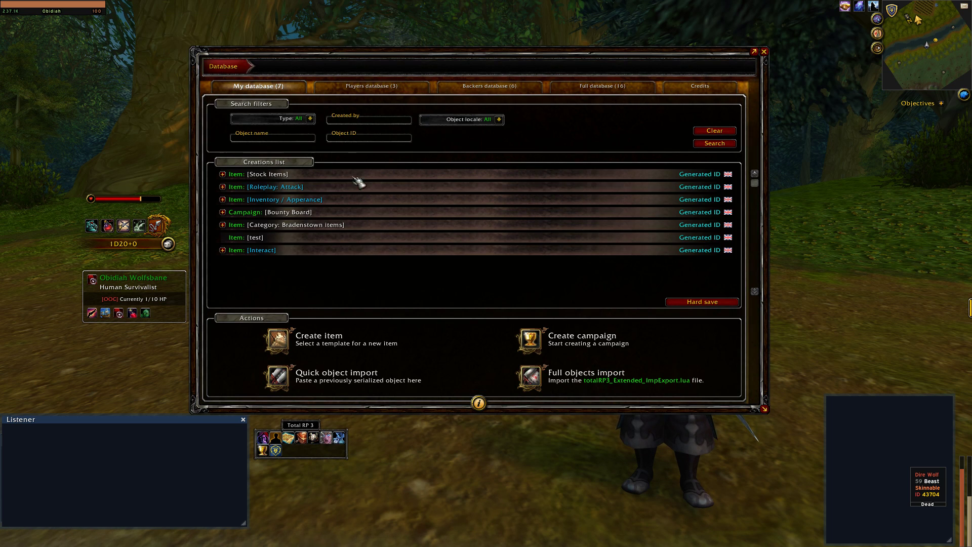
click(279, 341)
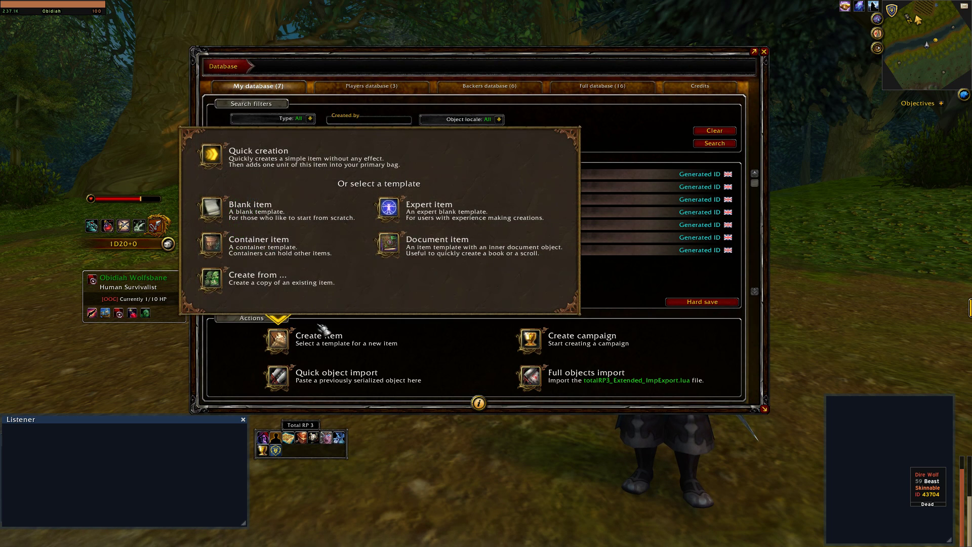
click(389, 212)
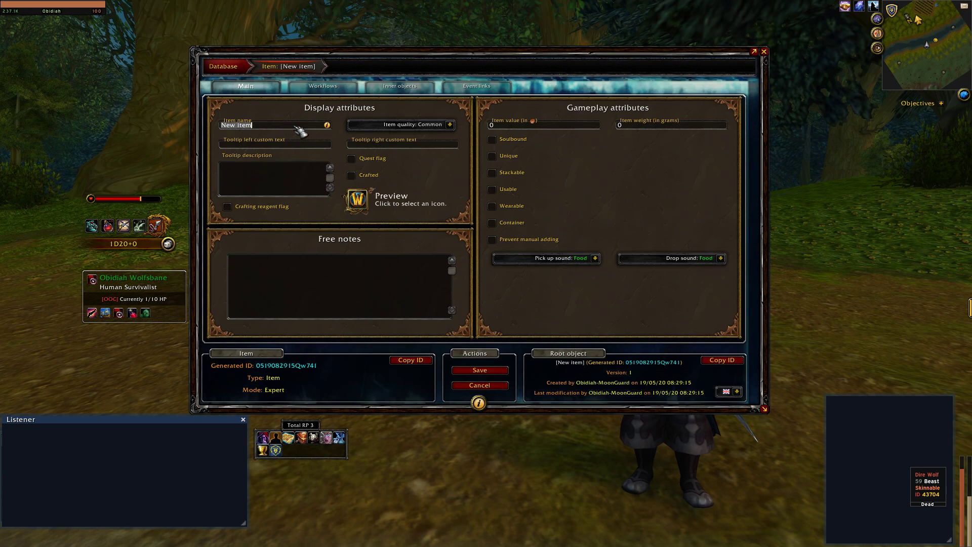
text(Water Canteen)
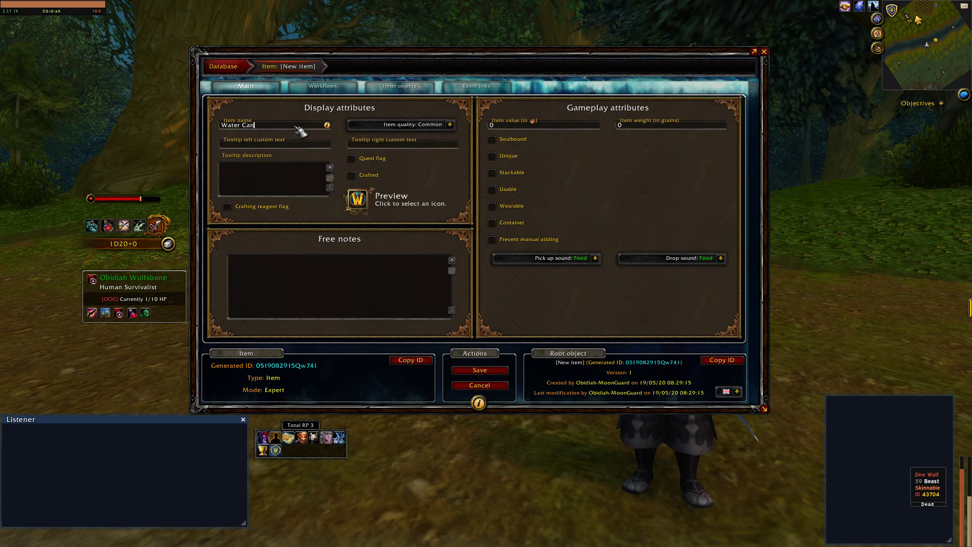
Step: Set the item quality to Rare and fill tooltip texts Tool, Survival and a hydration description
click(449, 125)
click(386, 166)
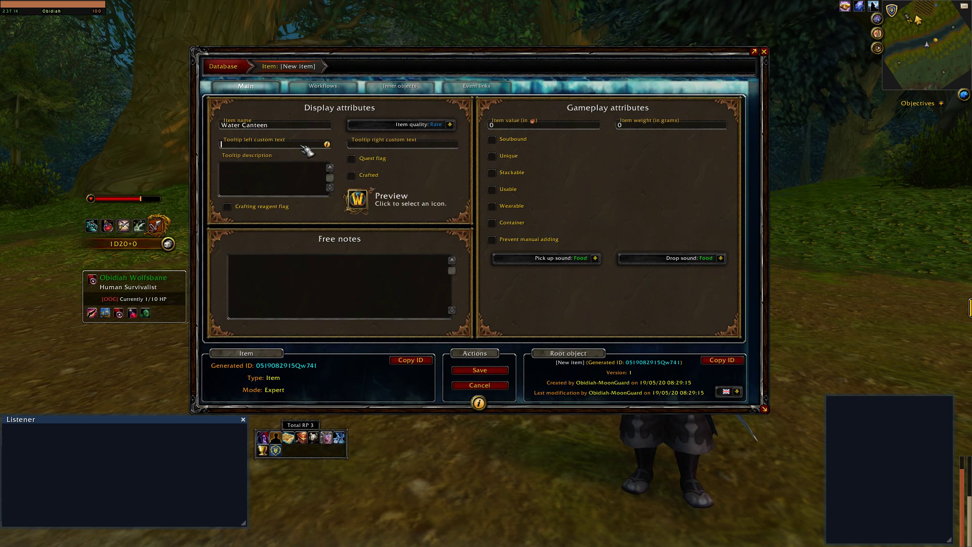
click(397, 145)
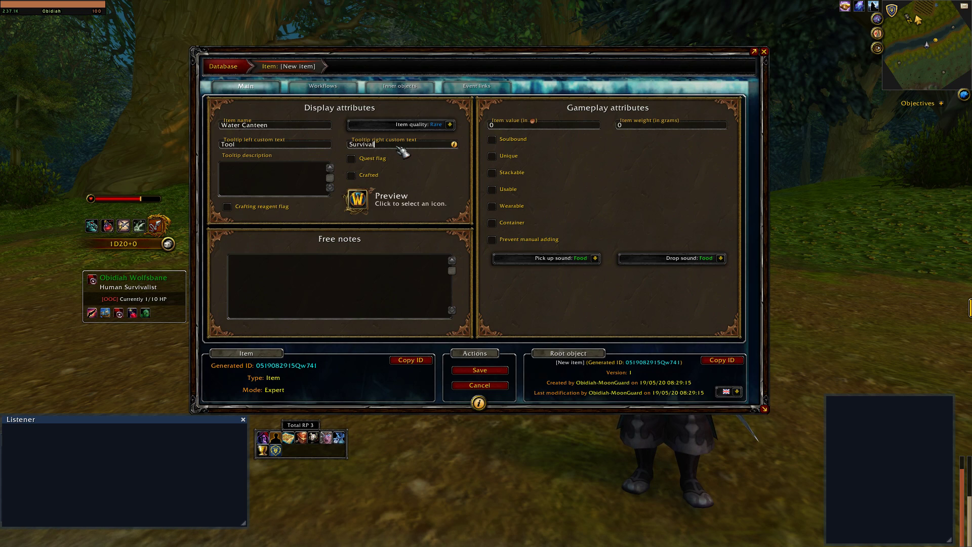
mouse_move(361, 205)
text(ed to hydrate yourself)
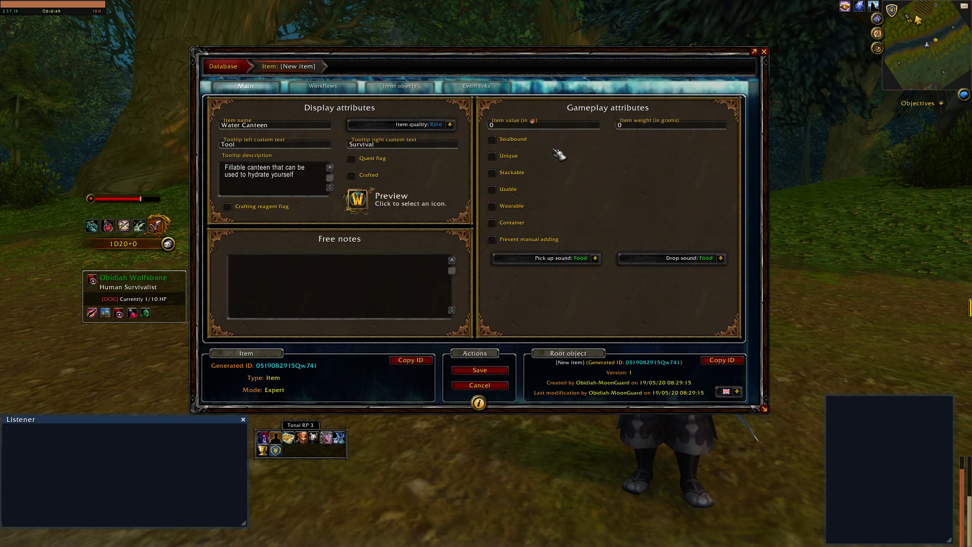
Step: Set the Water Canteen's value to 100 and weight to 300
click(549, 126)
text(100)
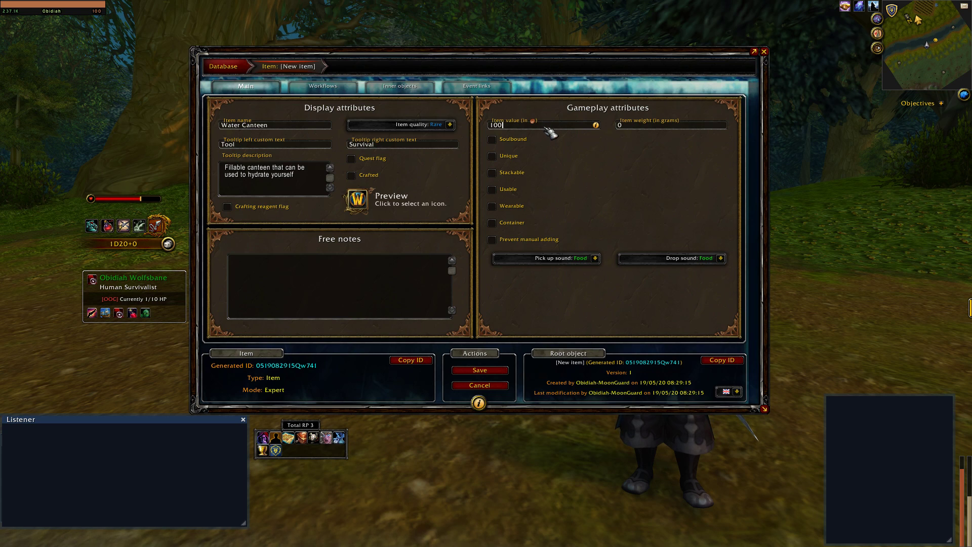
mouse_move(359, 207)
click(672, 128)
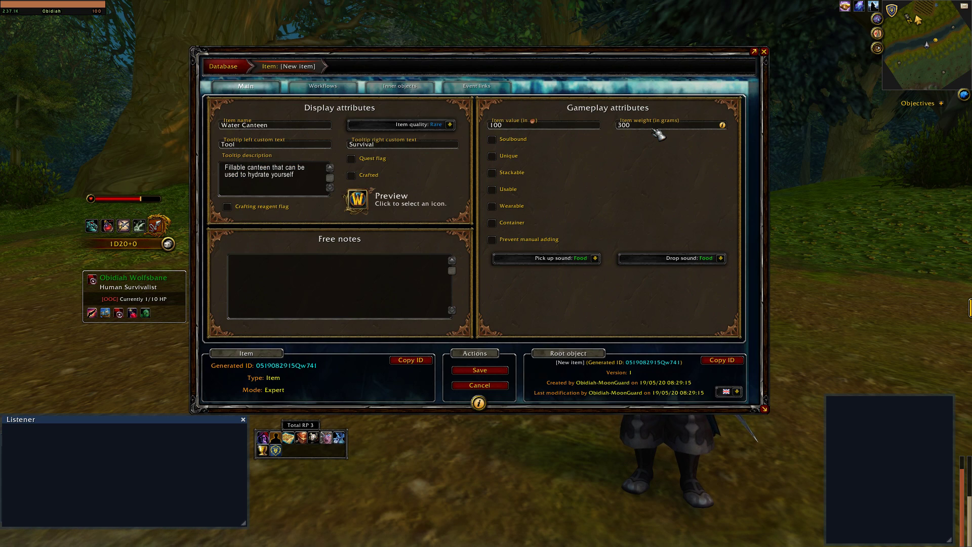
Step: Make the item Soulbound, Unique and Usable with usage text 'Right click me!'
mouse_move(369, 201)
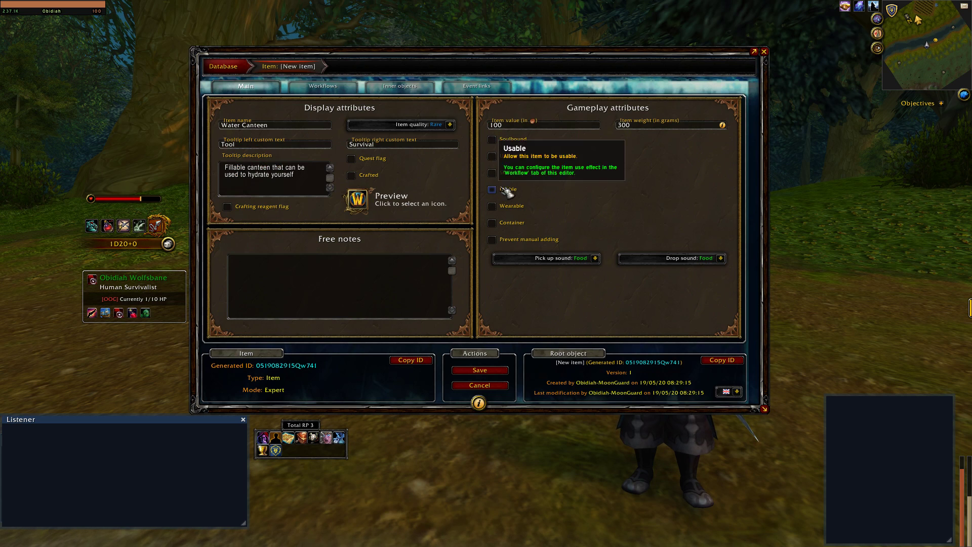
click(529, 140)
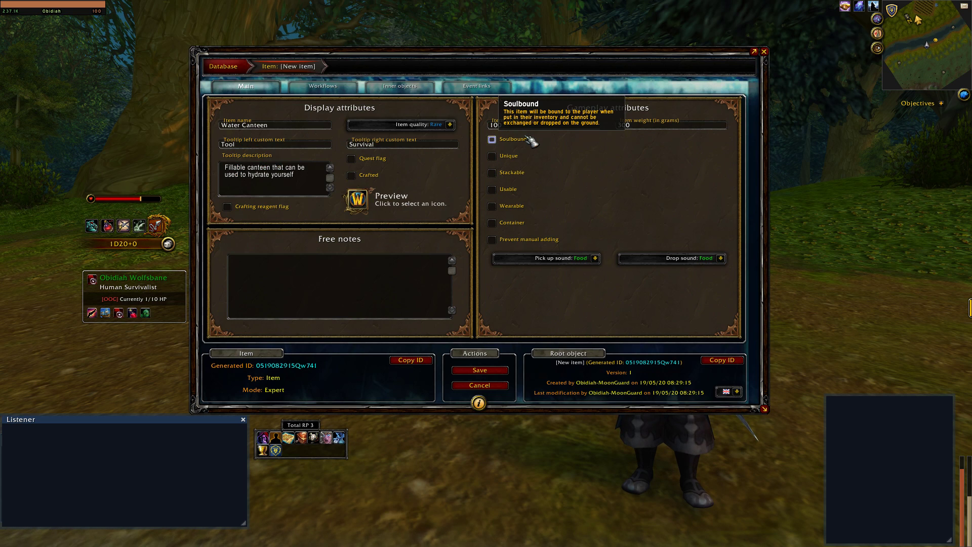
click(518, 158)
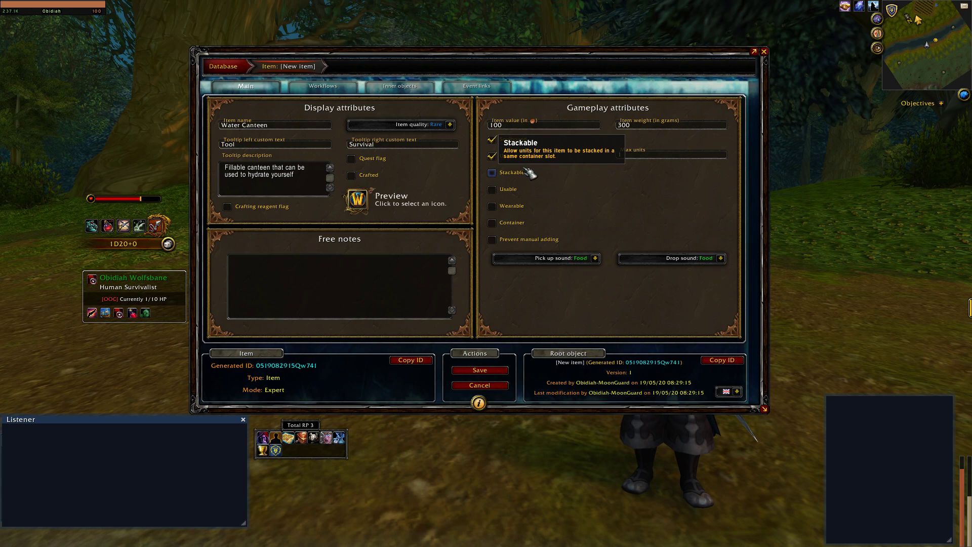
click(513, 192)
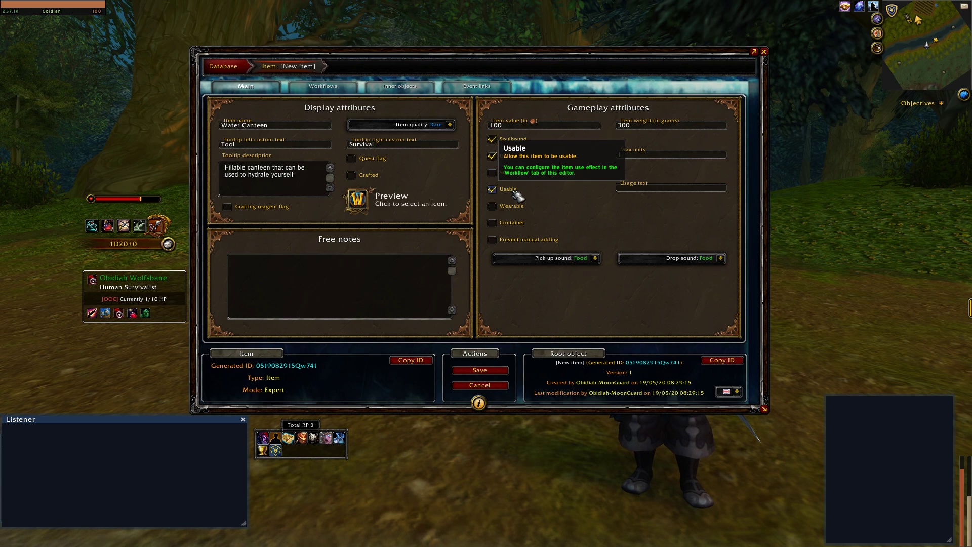
click(631, 191)
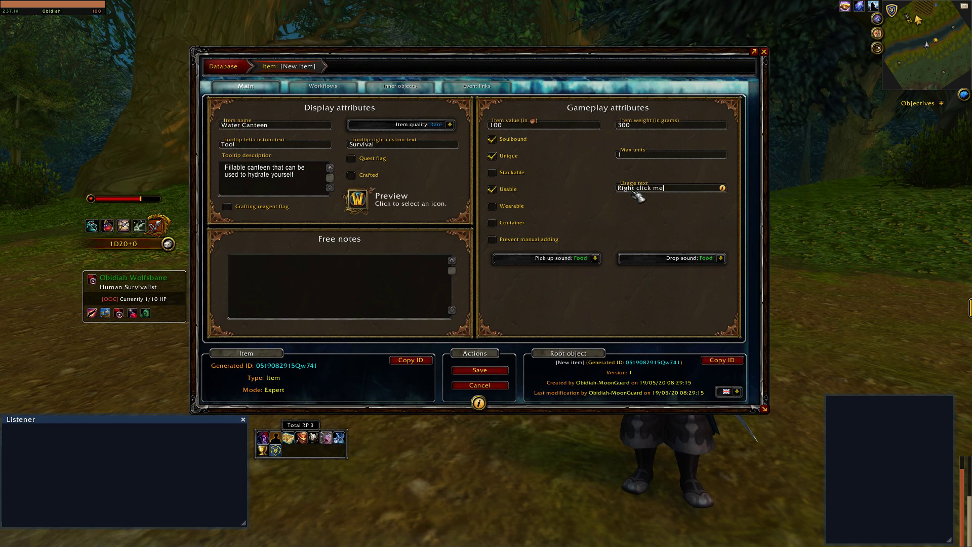
Step: Browse the item icons filtered by 'water'
mouse_move(357, 209)
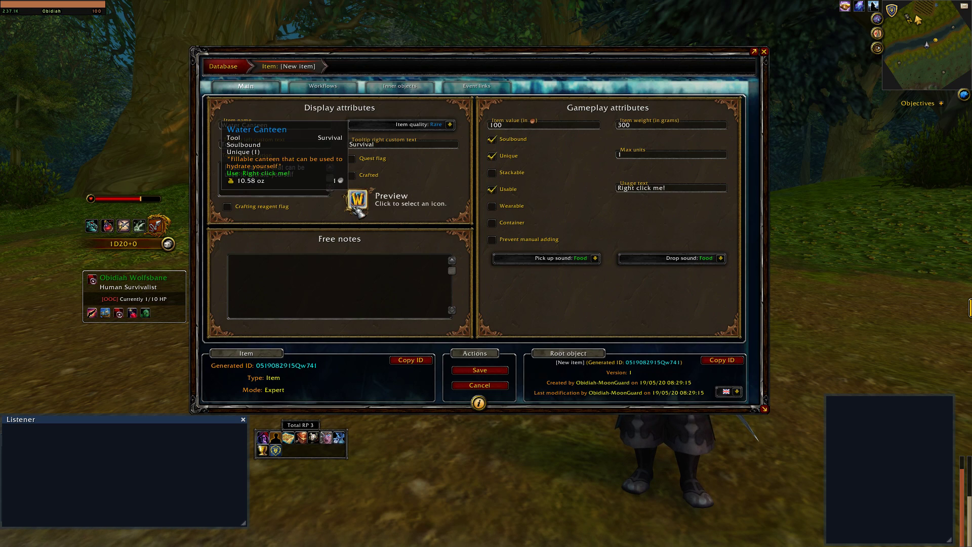
click(357, 202)
text(water)
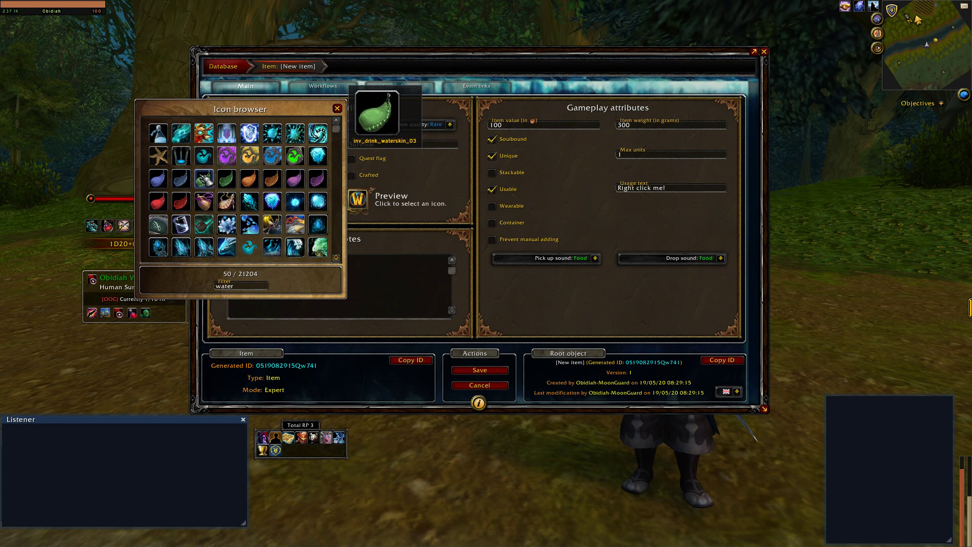
Step: Give the canteen the inv_drink_waterskin_02 icon and usage text 'Right click to fill...'
mouse_move(174, 188)
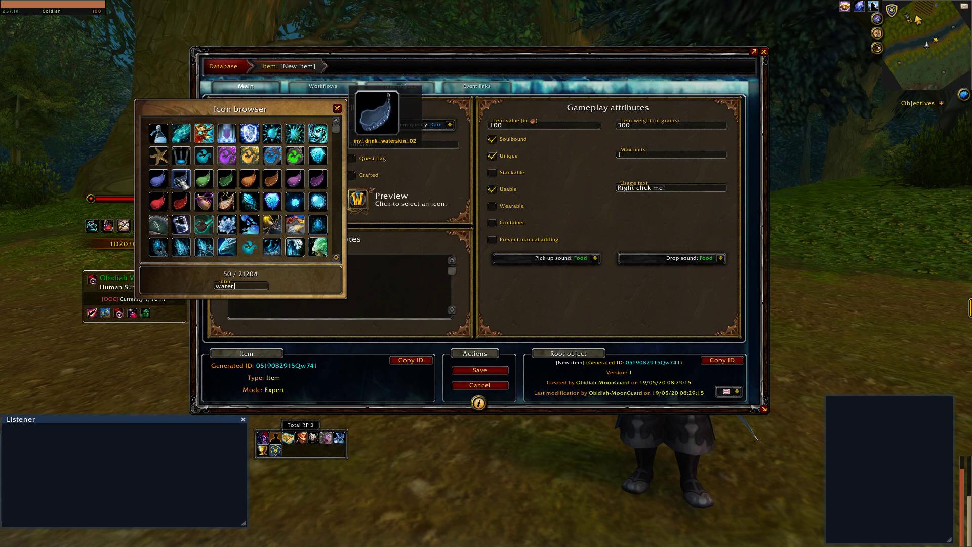
click(170, 186)
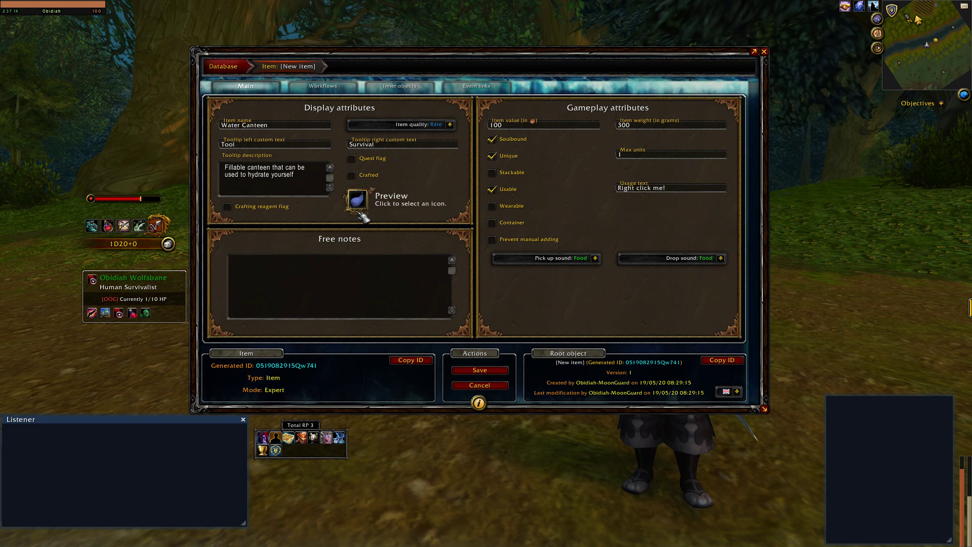
click(360, 213)
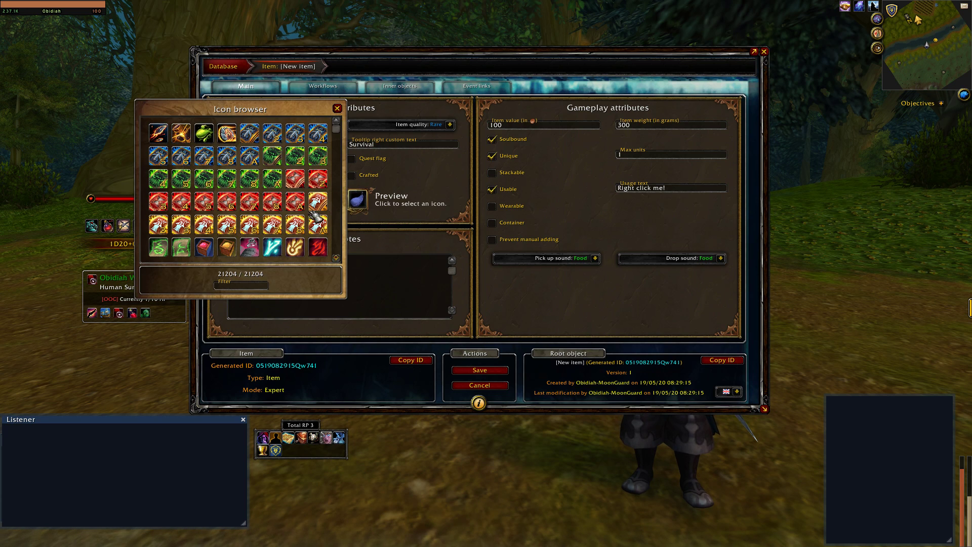
text(water)
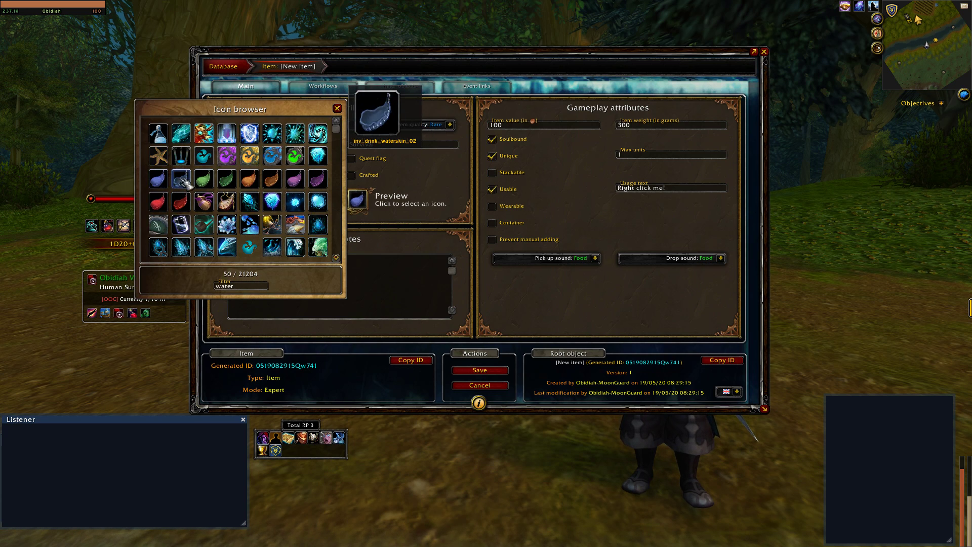
click(231, 201)
click(723, 188)
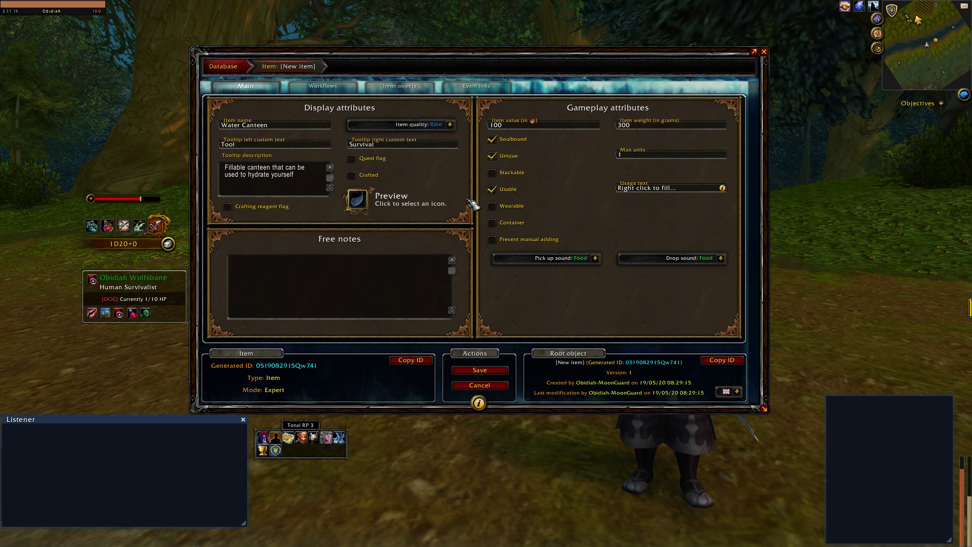
Step: Set both pick up and drop sounds to Bag and save the Water Canteen
click(595, 258)
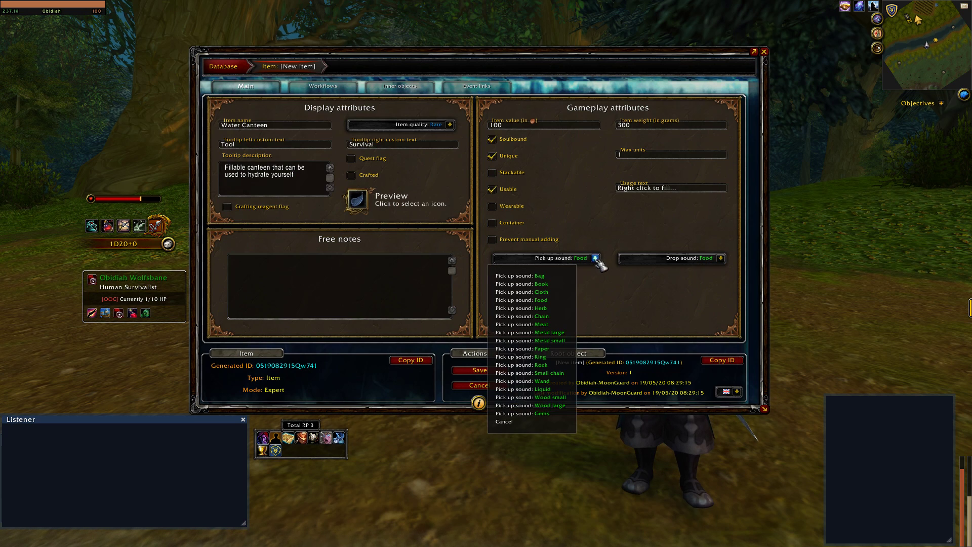
click(563, 276)
click(720, 258)
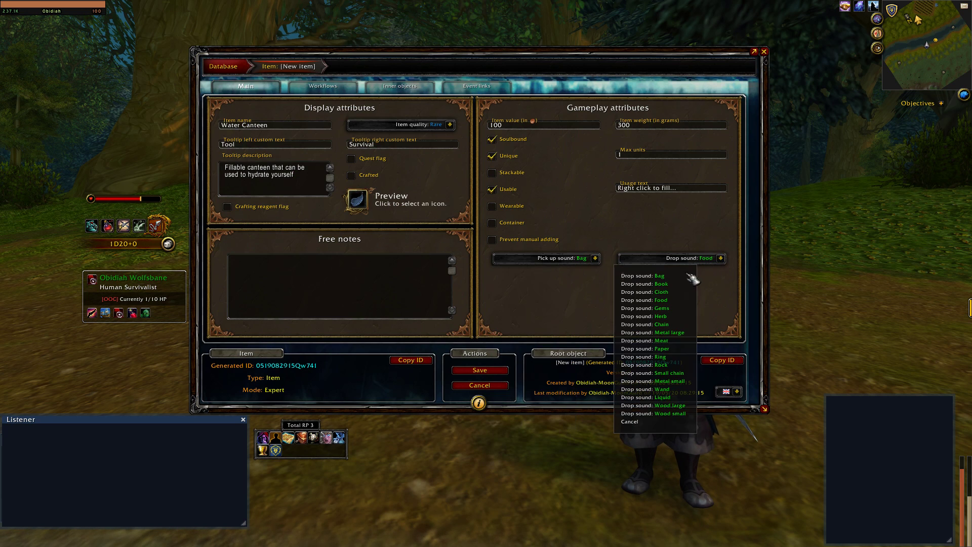
click(679, 276)
click(502, 371)
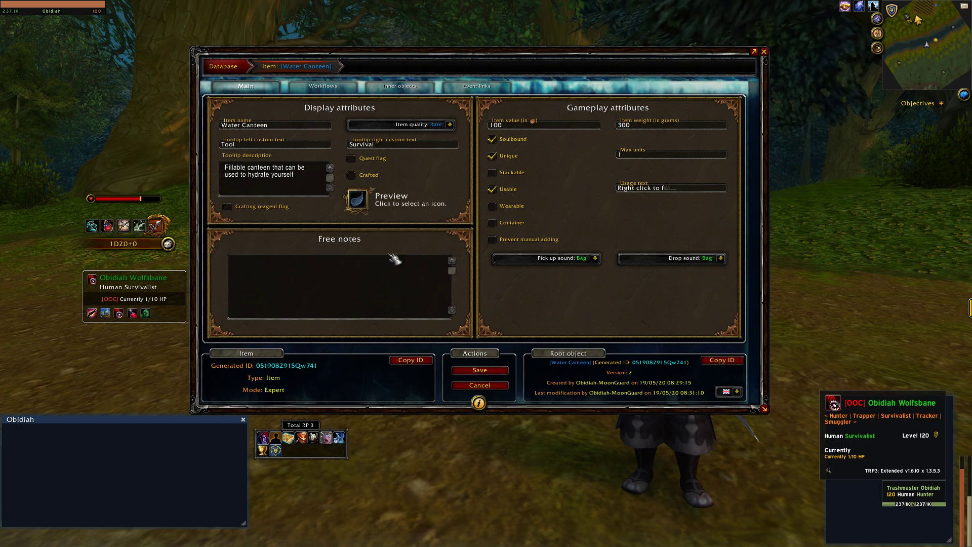
Step: Add one Water Canteen to the inventory from the database creations list
click(314, 450)
click(314, 449)
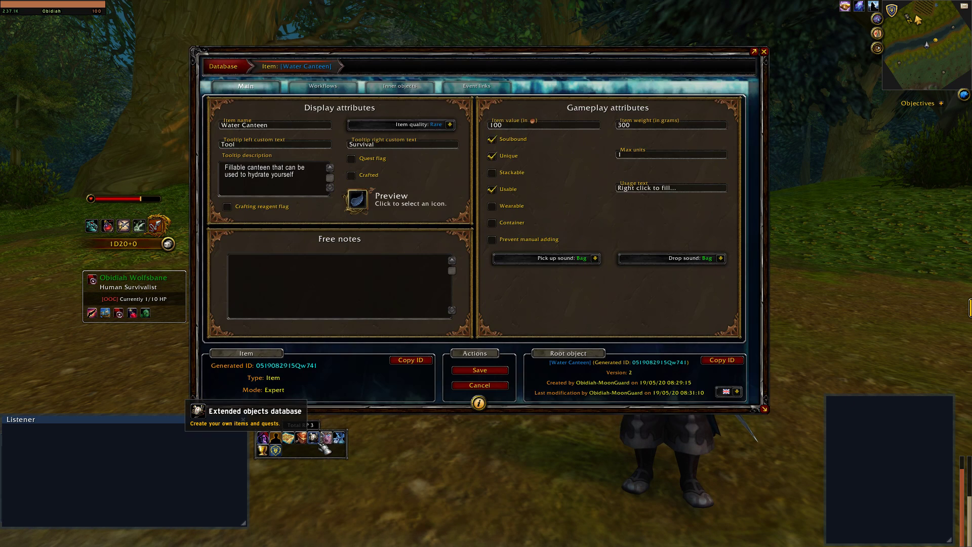
click(235, 72)
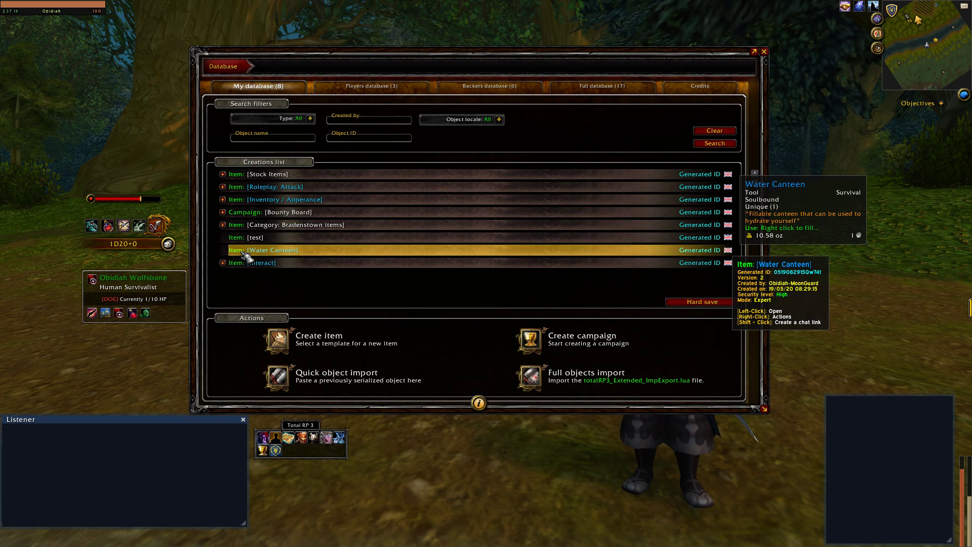
right_click(244, 256)
click(256, 289)
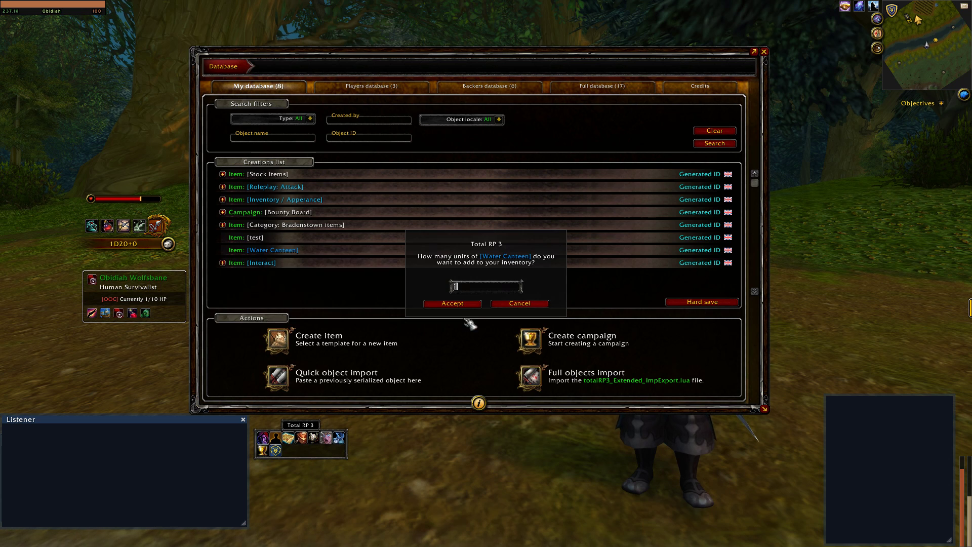
click(457, 303)
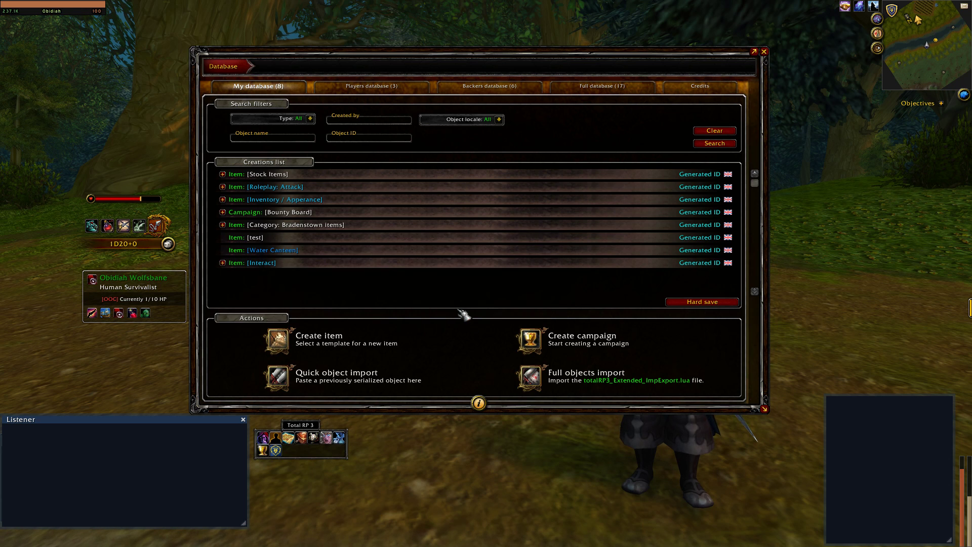
Step: Try using the canteen from the default bag, which reports a missing onUse workflow
click(346, 438)
right_click(881, 270)
right_click(882, 269)
right_click(883, 270)
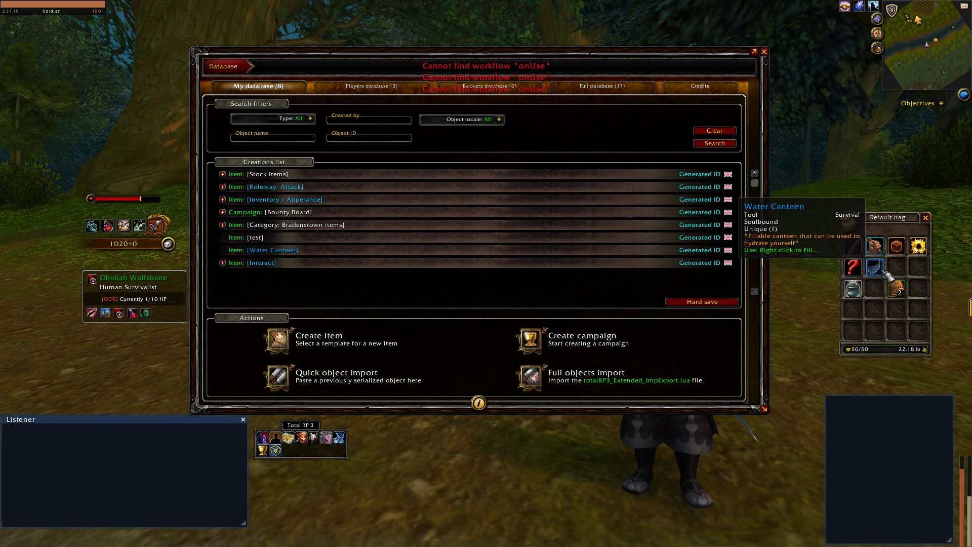
mouse_move(692, 50)
mouse_down()
mouse_move(693, 73)
mouse_move(697, 37)
mouse_up()
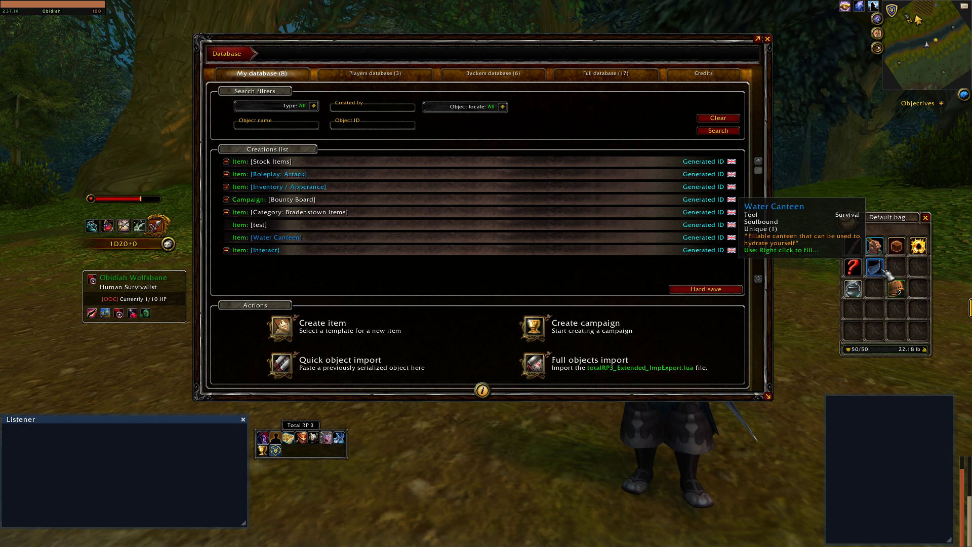
click(329, 238)
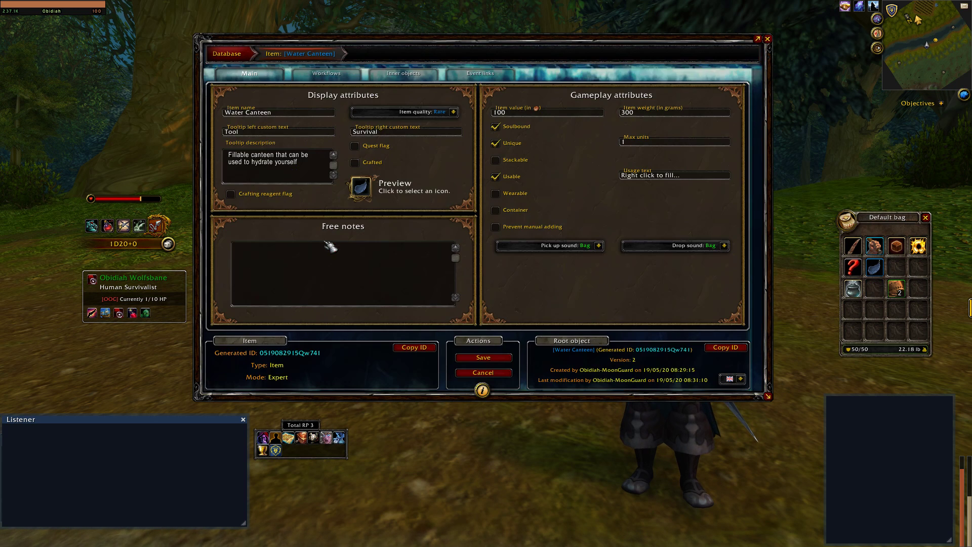
click(481, 74)
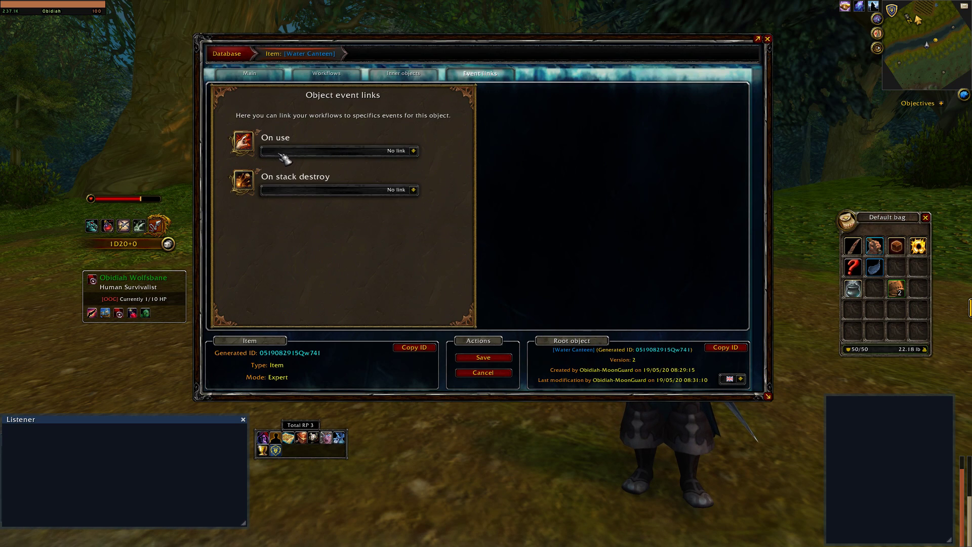
click(413, 151)
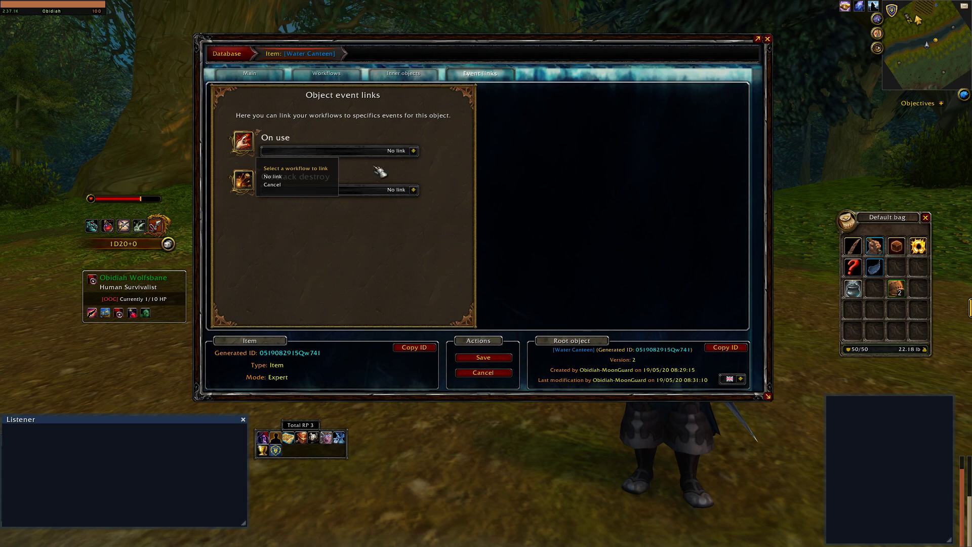
click(276, 186)
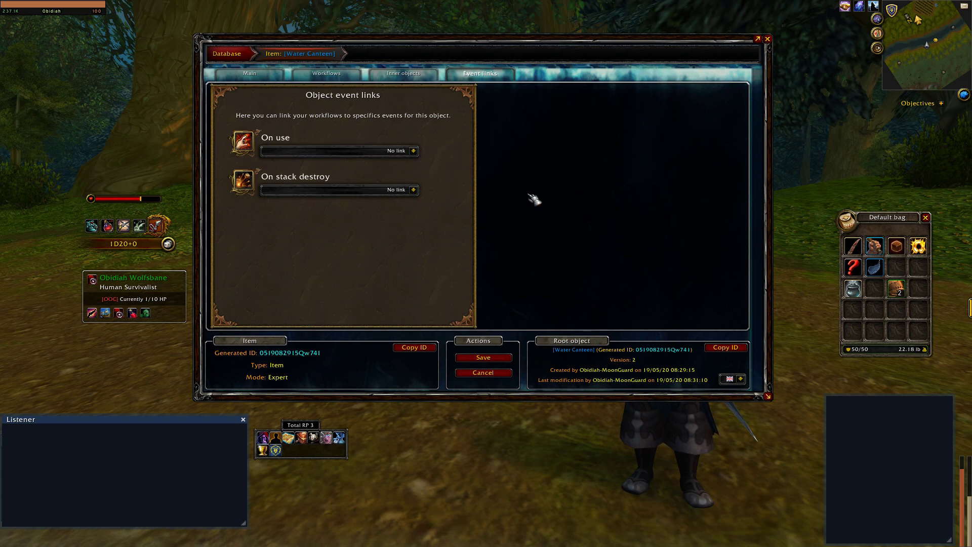
click(344, 75)
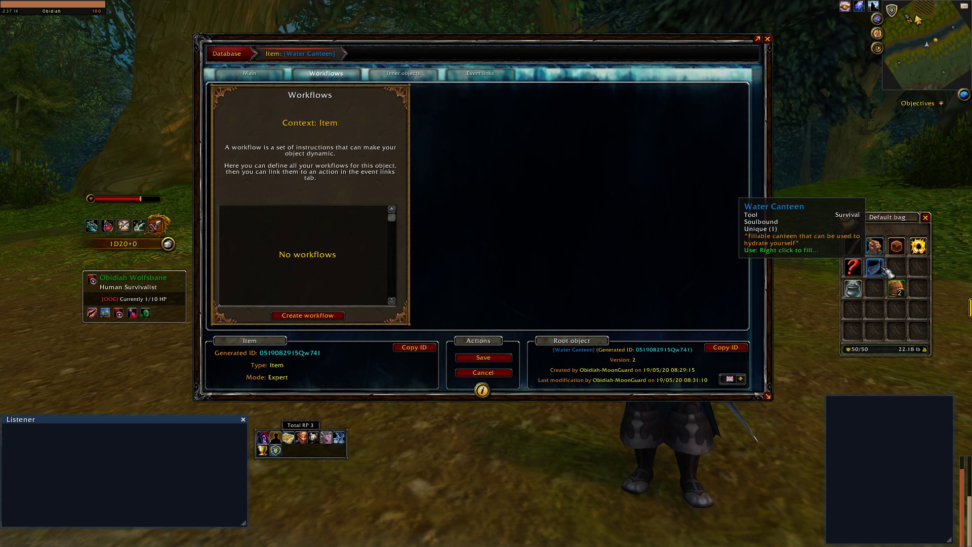
click(398, 76)
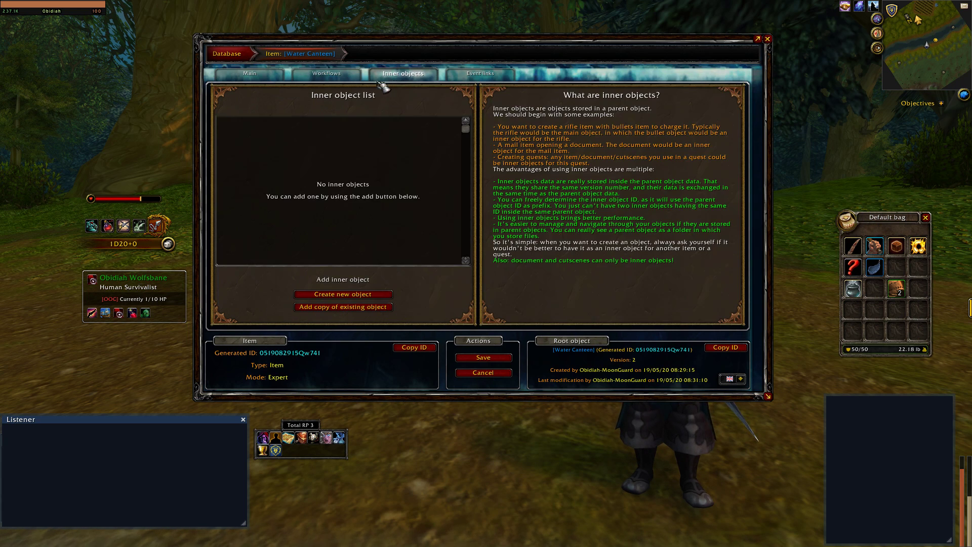
click(249, 77)
click(233, 55)
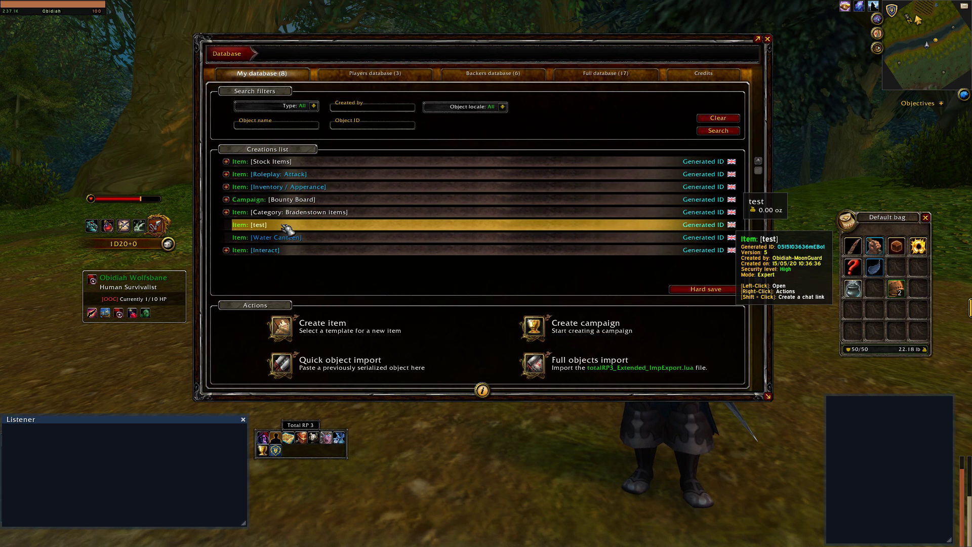
Step: Add an inner Item with ID canteen_full, copied from the Water Canteen
click(374, 245)
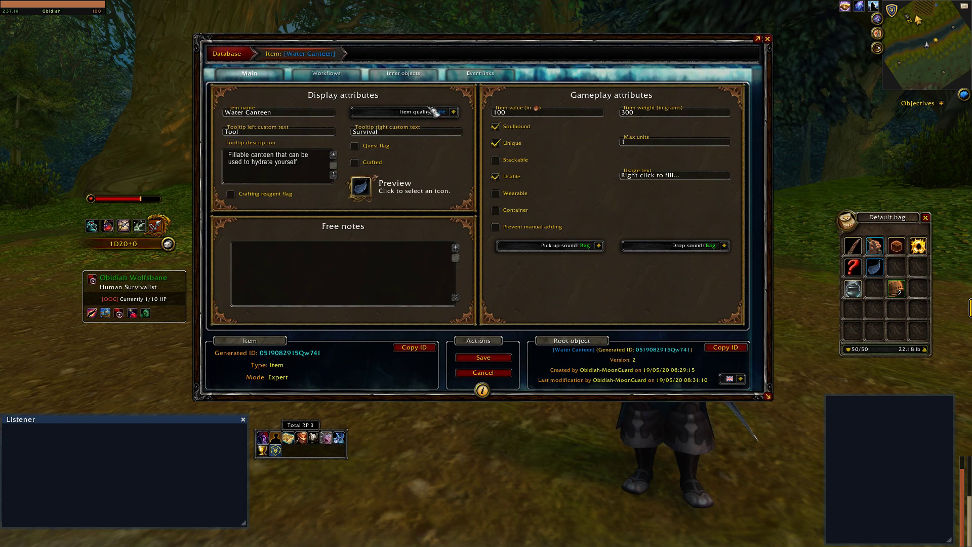
click(417, 76)
click(350, 310)
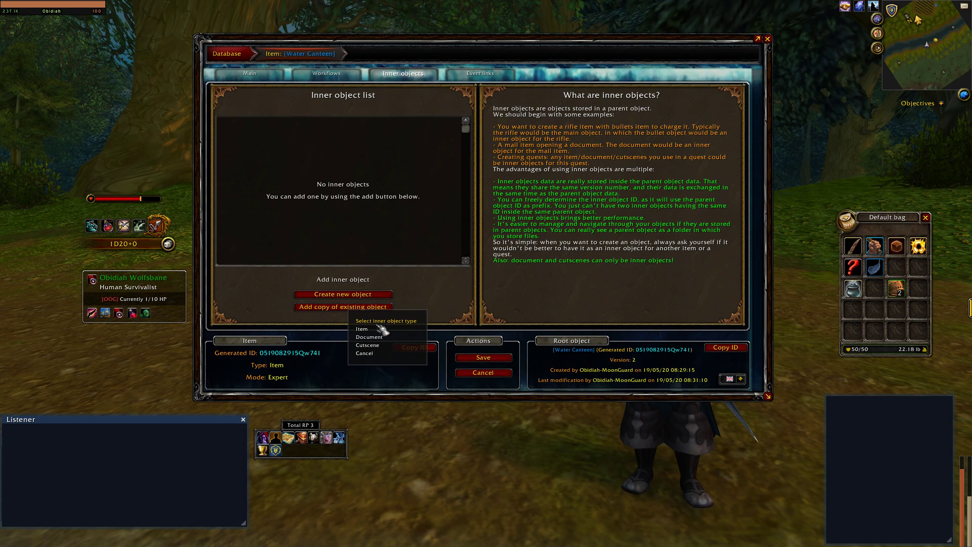
click(361, 327)
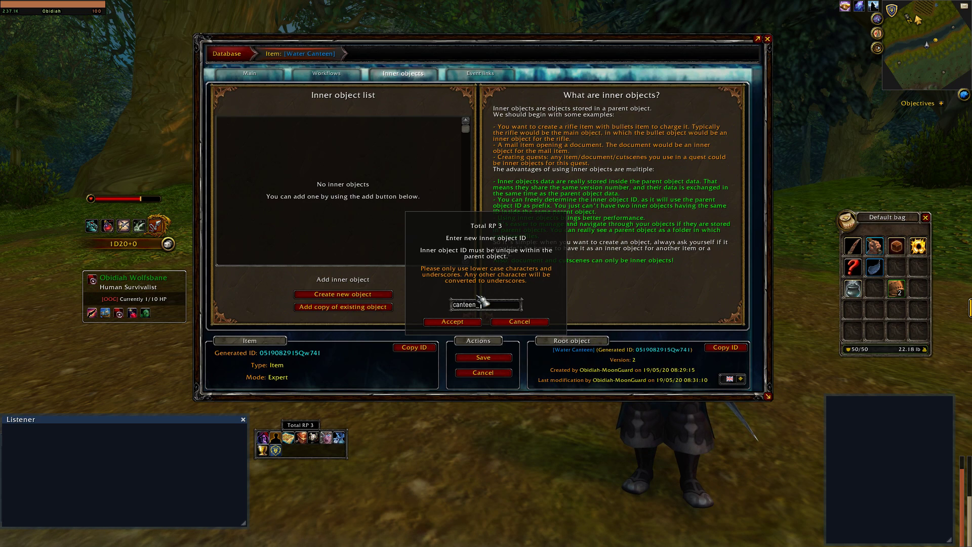
text(canteen_full)
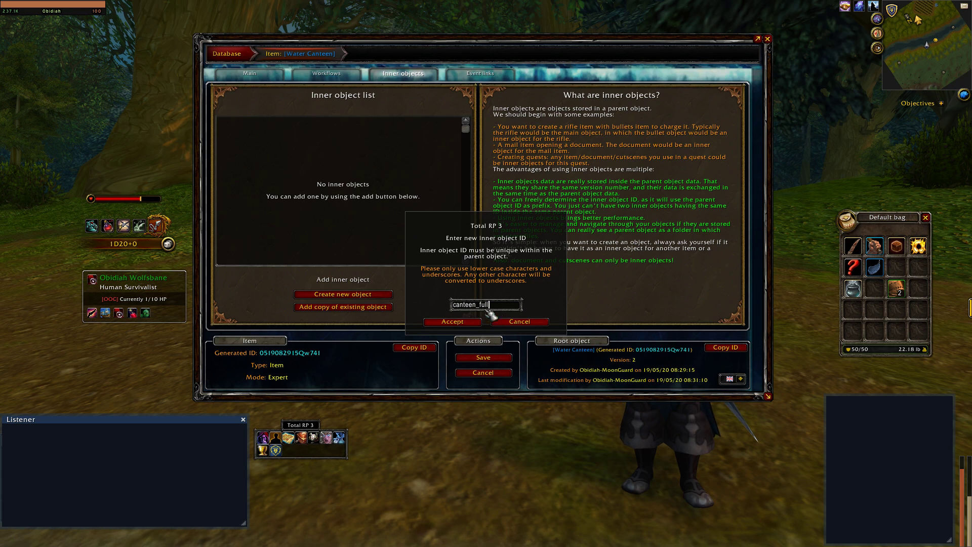
click(467, 322)
text(water)
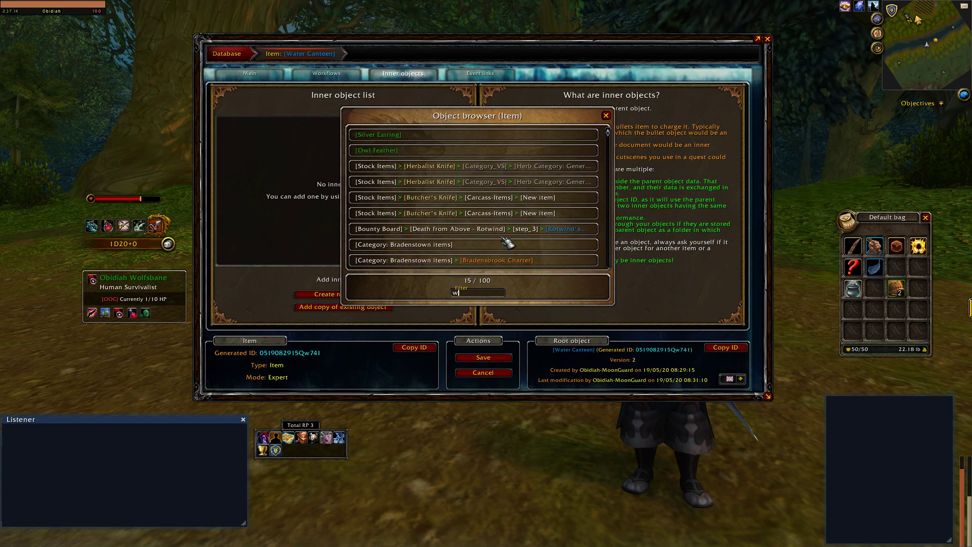
mouse_move(445, 144)
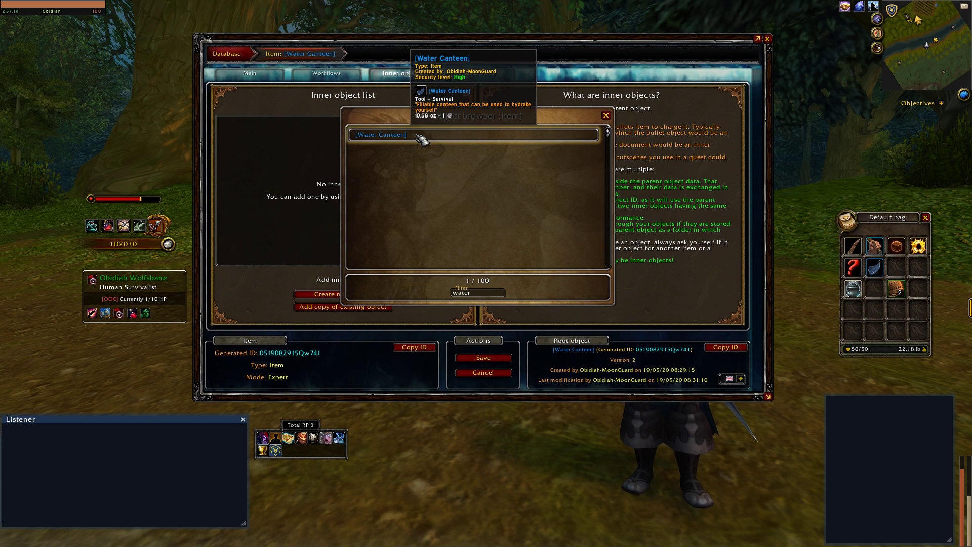
click(519, 142)
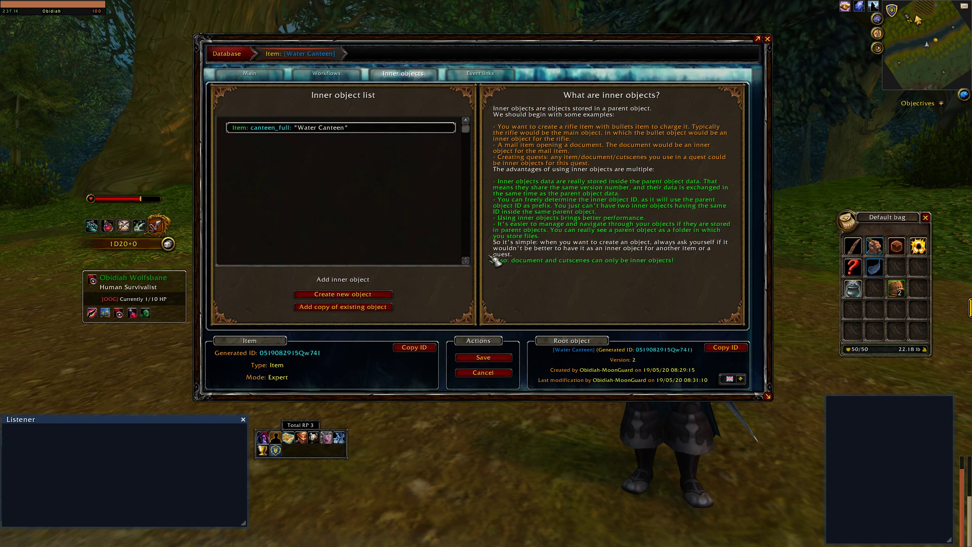
Step: Give canteen_full the usage text 'Right click to drink...' and a different water icon
click(347, 135)
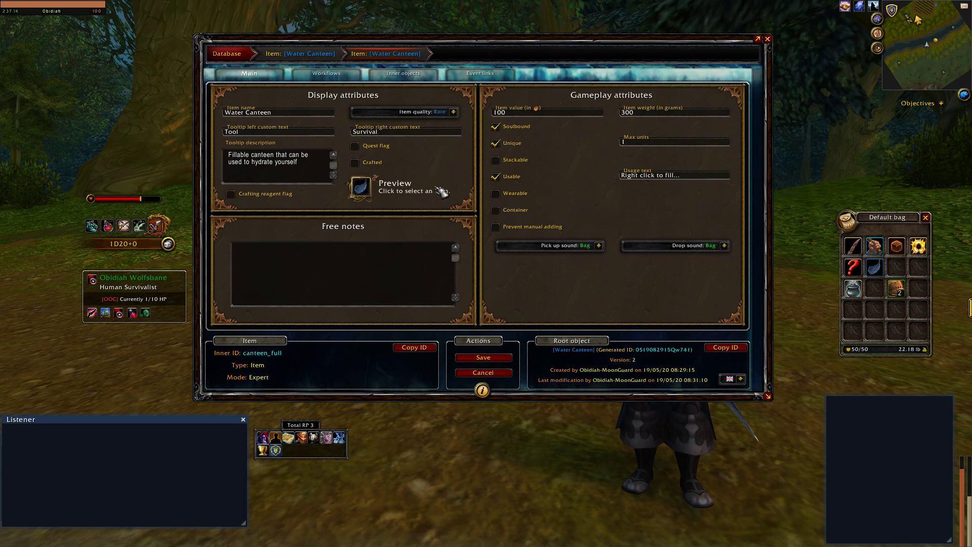
click(706, 178)
click(362, 192)
scroll(294, 255, down, 1)
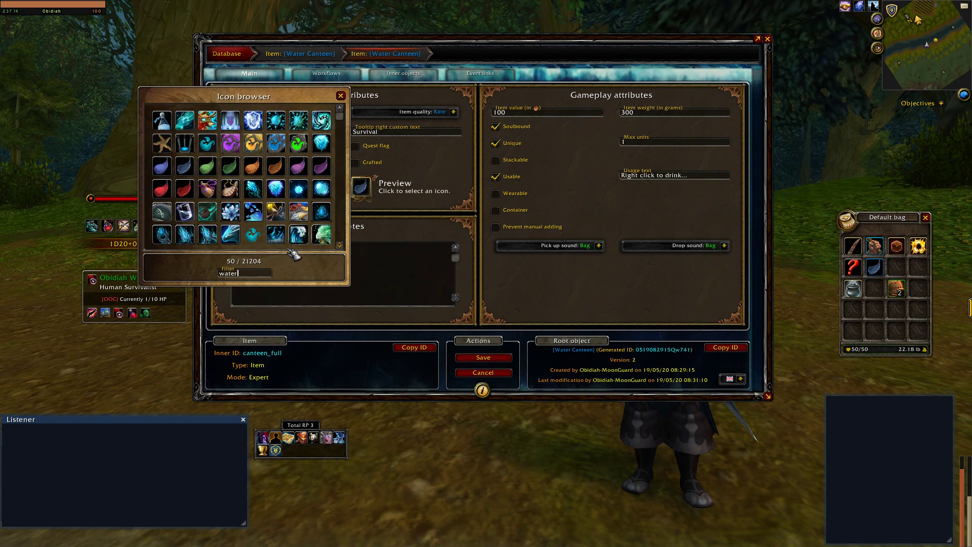
click(162, 189)
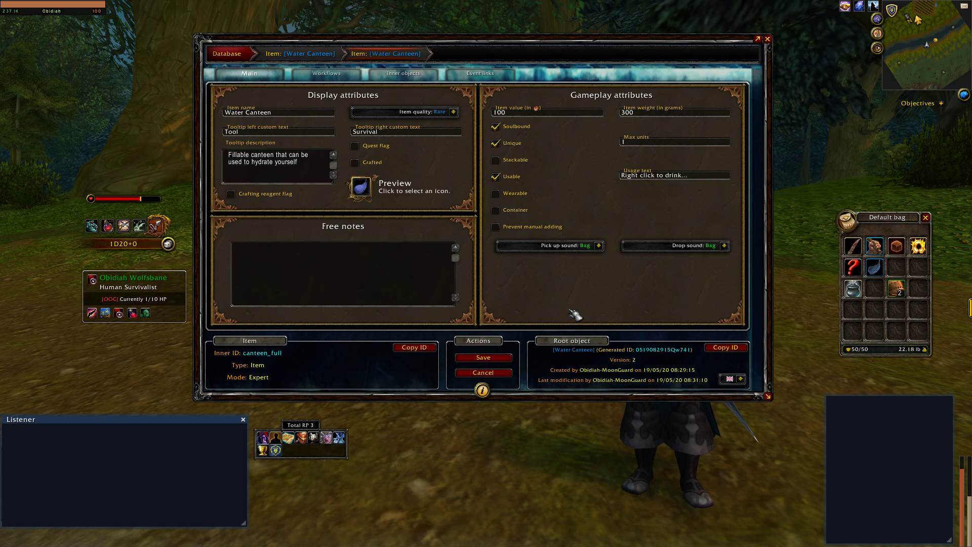
Step: Save the canteen and return to the parent Water Canteen item
click(484, 358)
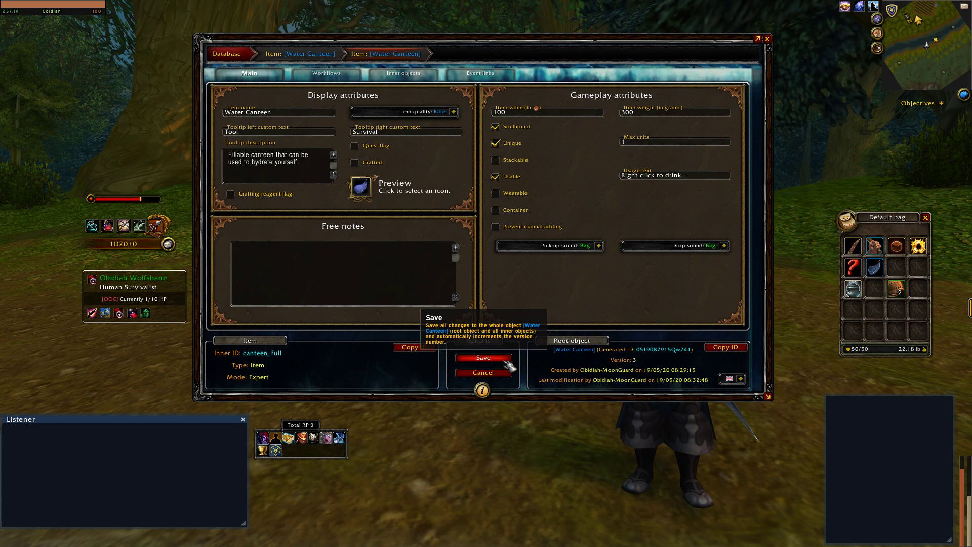
mouse_move(365, 195)
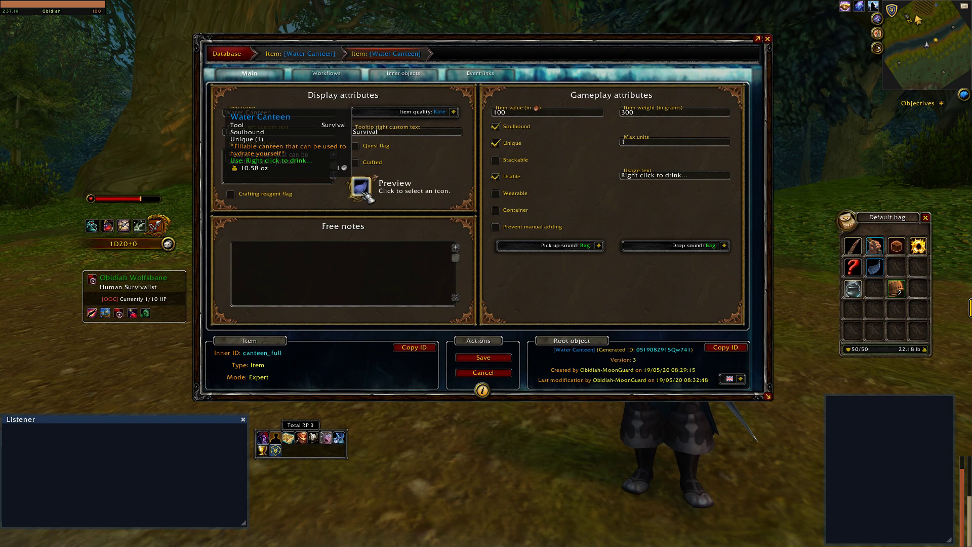
click(331, 53)
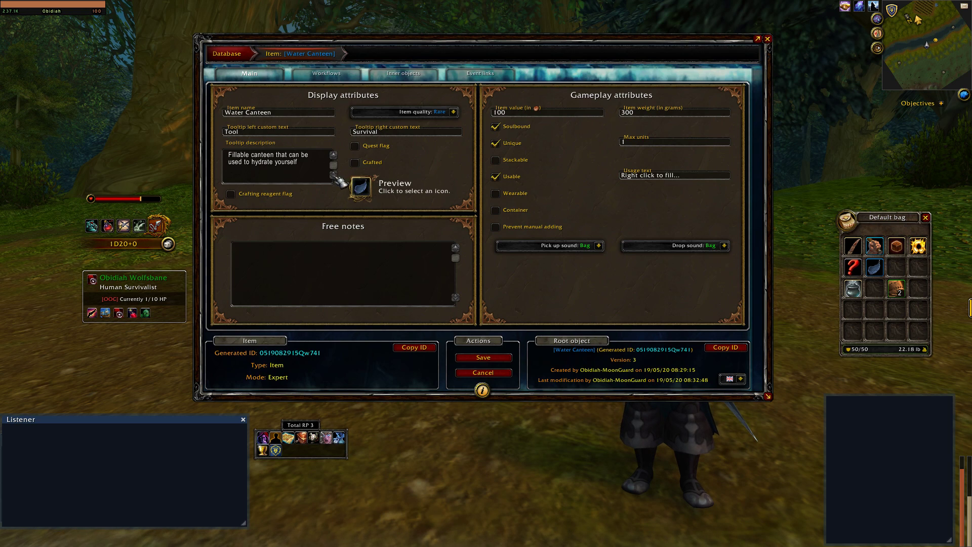
Step: Create a workflow named on_Use_fill and bring up its element-type choices
click(342, 76)
click(327, 319)
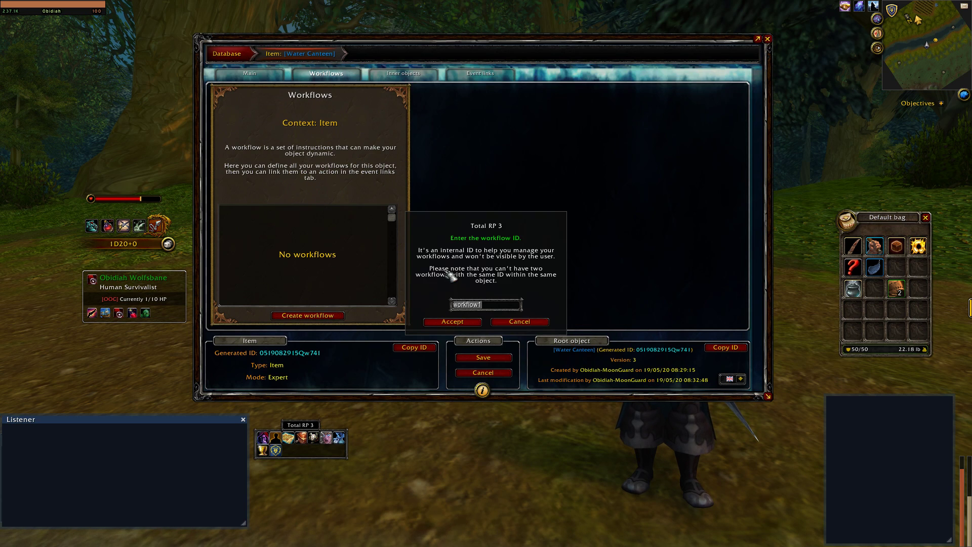
text(on_Use_fill)
key(Return)
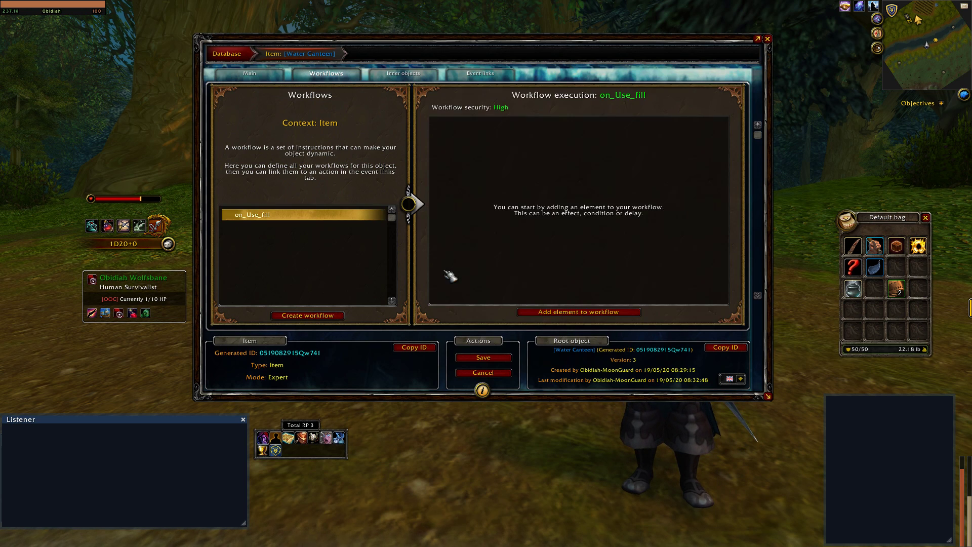
click(568, 312)
Step: Add a 2-second Cast delay with text 'Filling...', interrupted on move
click(388, 181)
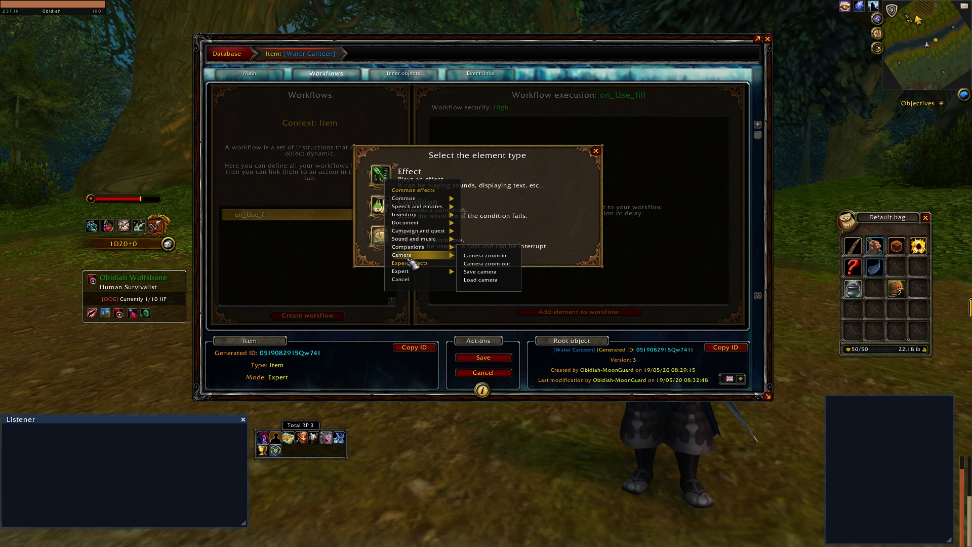
click(379, 236)
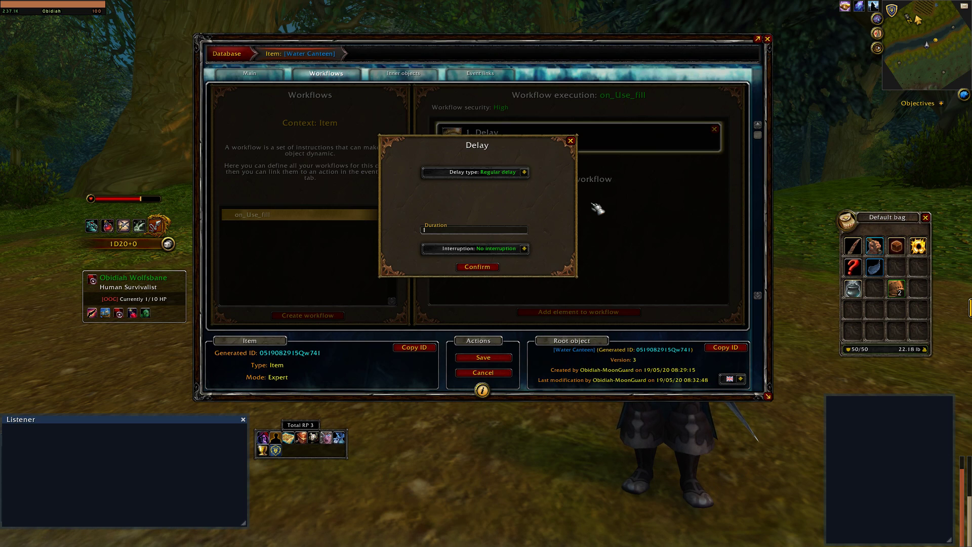
click(524, 172)
click(489, 200)
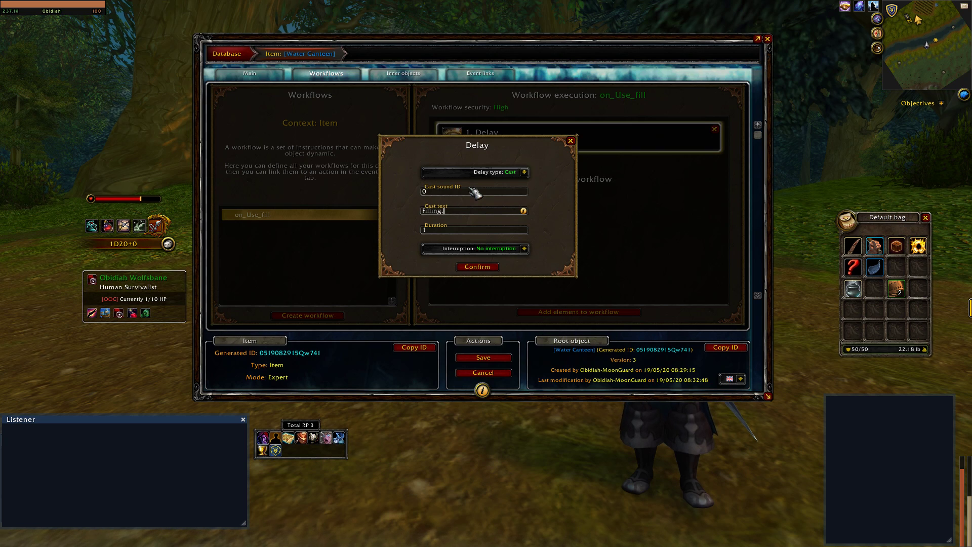
click(455, 231)
key(BackSpace)
text(2)
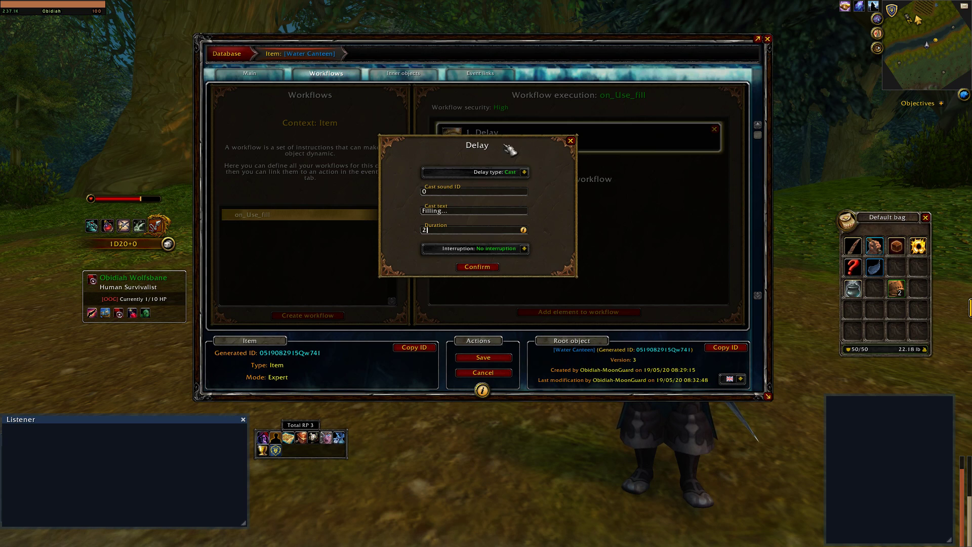
click(525, 248)
click(498, 275)
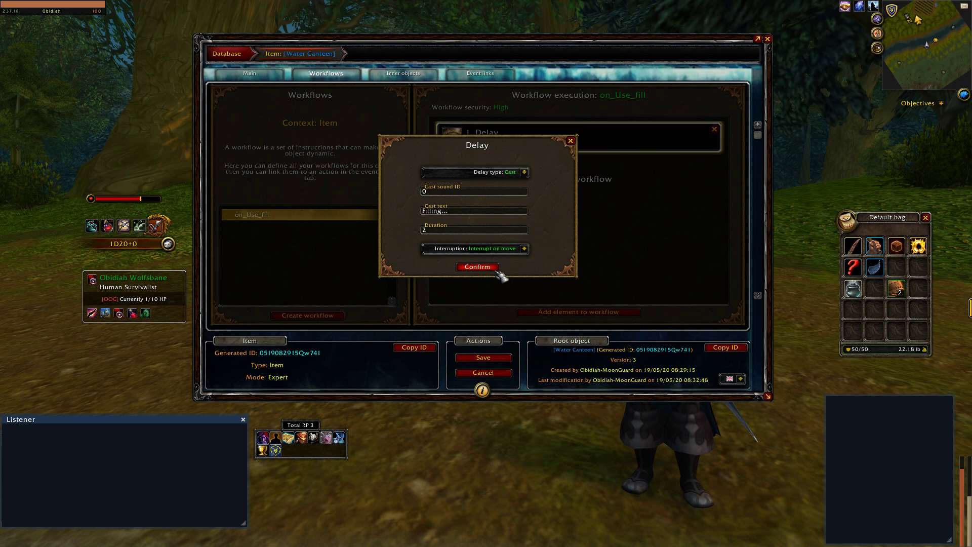
click(497, 269)
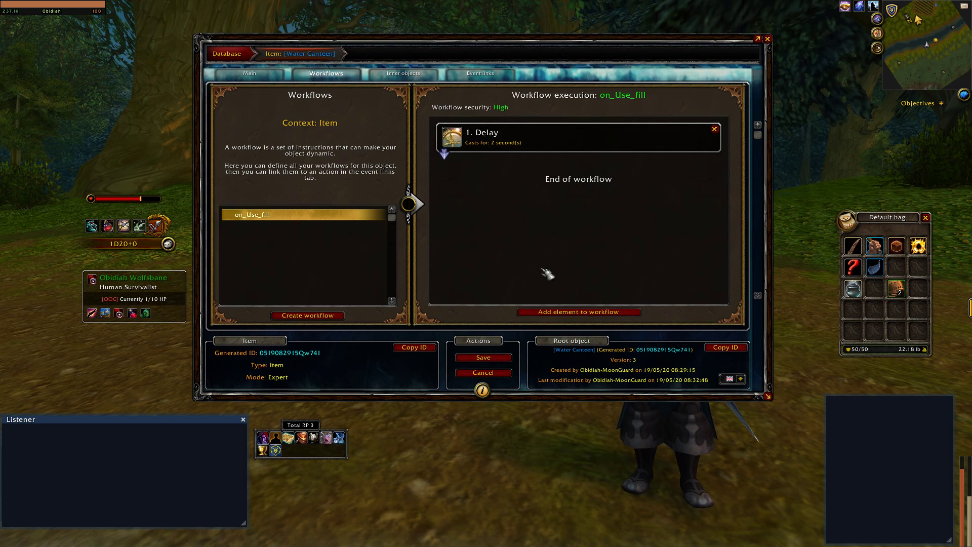
click(605, 312)
click(386, 176)
Step: Add a Destroy item effect targeting the Water Canteen
mouse_move(407, 203)
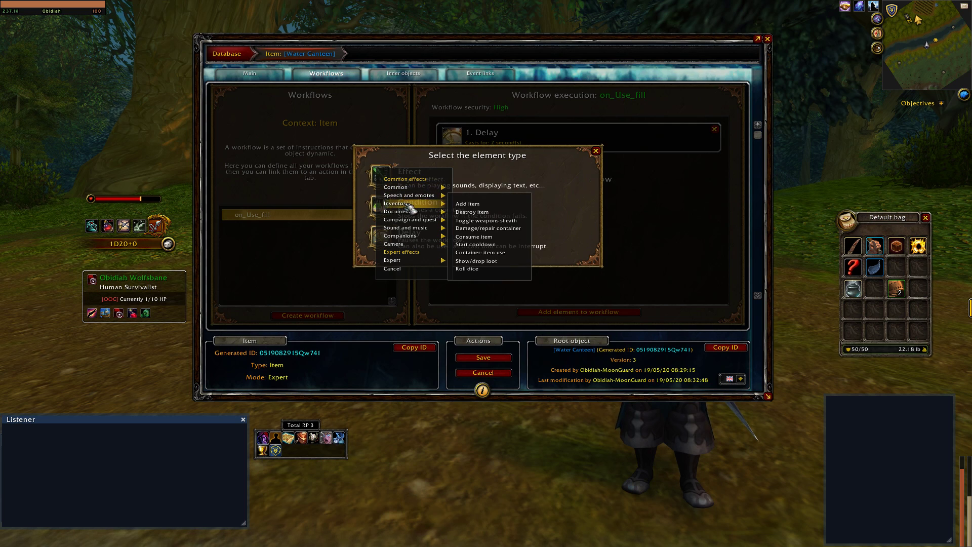
click(483, 212)
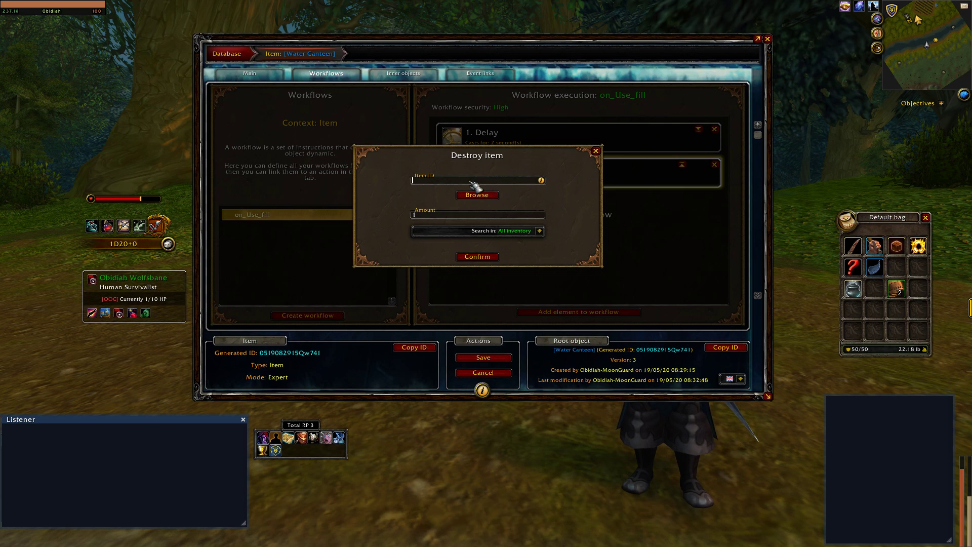
click(480, 197)
text(water)
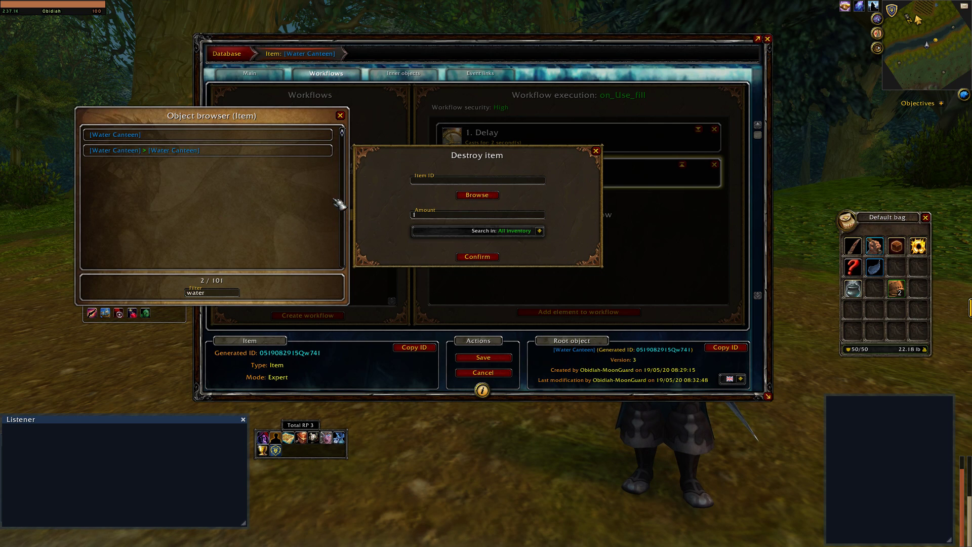
click(310, 144)
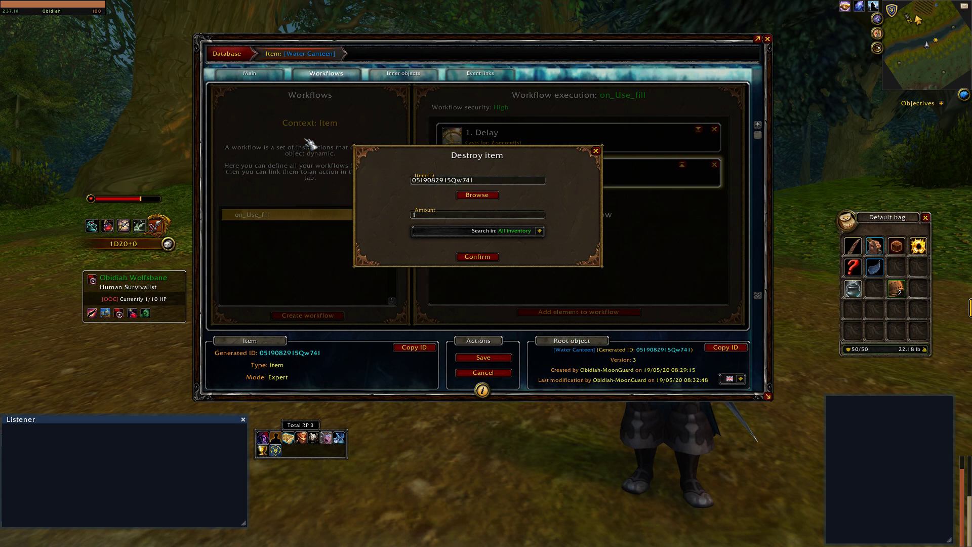
click(494, 256)
Step: Add an Add item effect for the canteen_full inner item
click(551, 313)
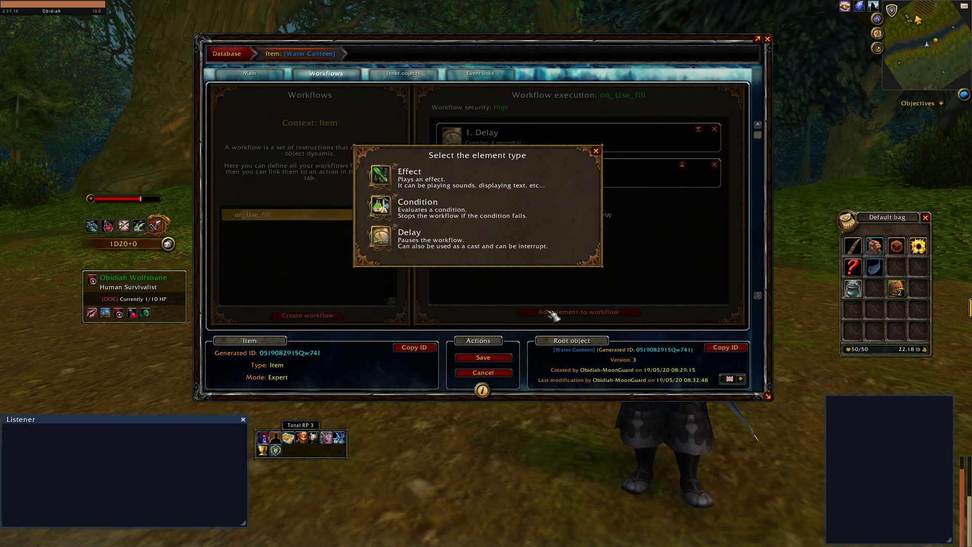
click(381, 175)
mouse_move(418, 211)
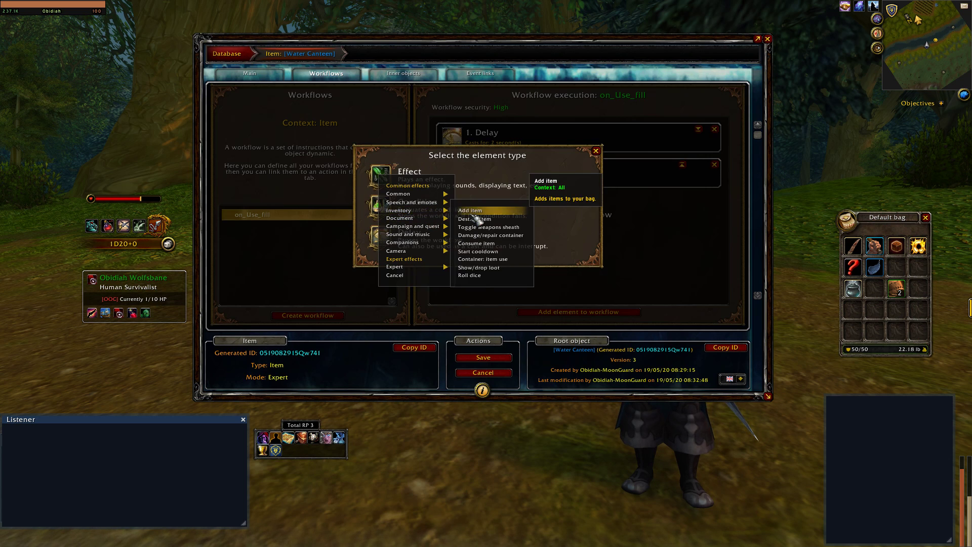
click(469, 210)
click(480, 189)
text(can)
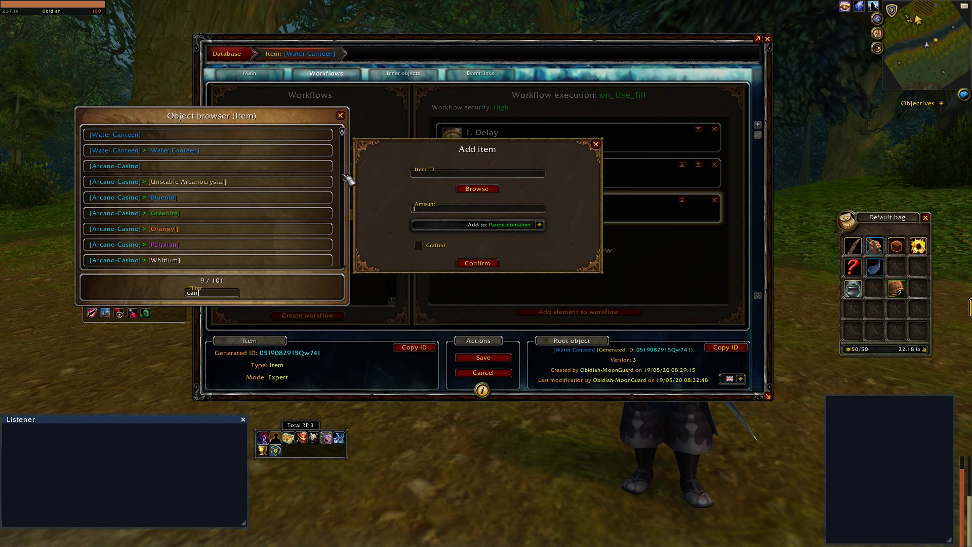
click(206, 150)
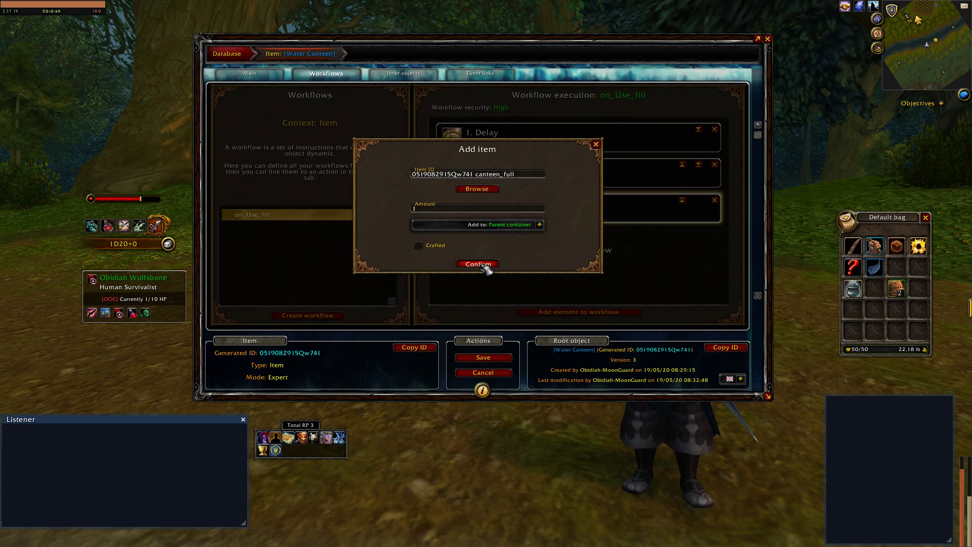
click(481, 263)
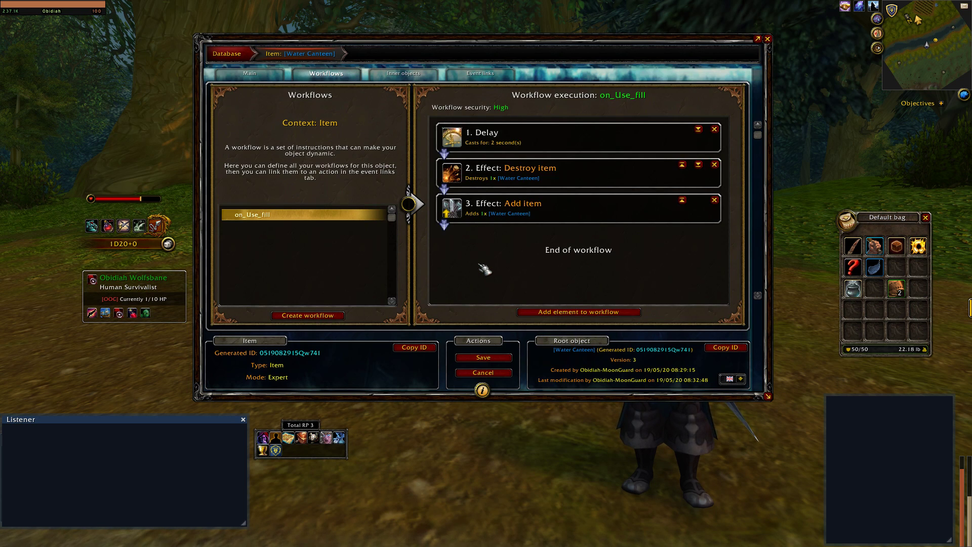
Step: Save the Water Canteen, close the editor, and try using it from the bag
click(512, 356)
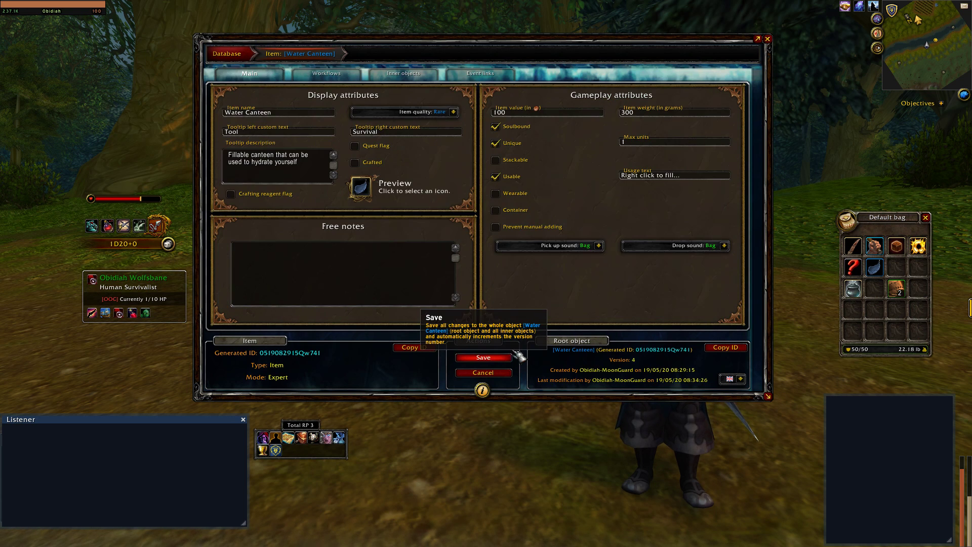
click(768, 39)
right_click(877, 278)
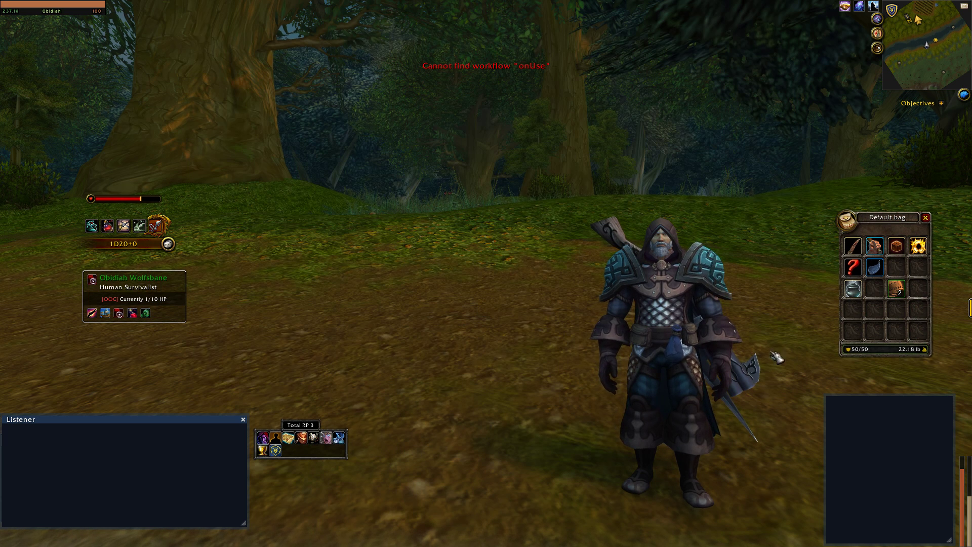
click(314, 439)
click(451, 158)
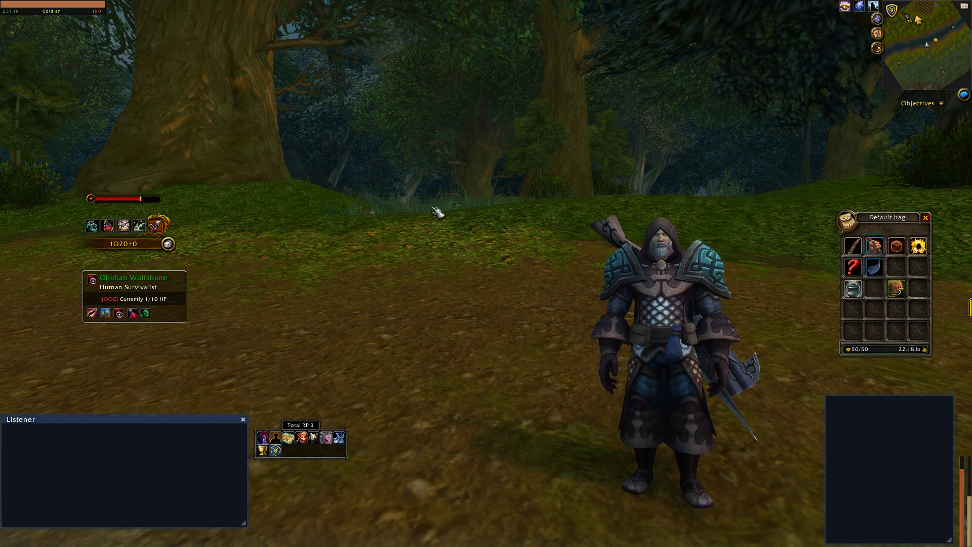
Step: Link the canteen's On use event to the on_Use_fill workflow and save
click(316, 447)
click(481, 75)
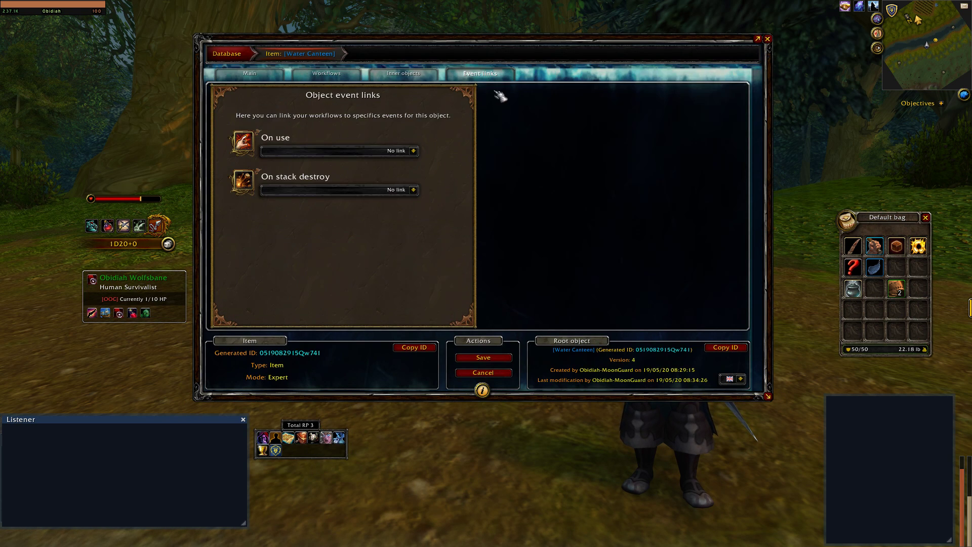
click(413, 151)
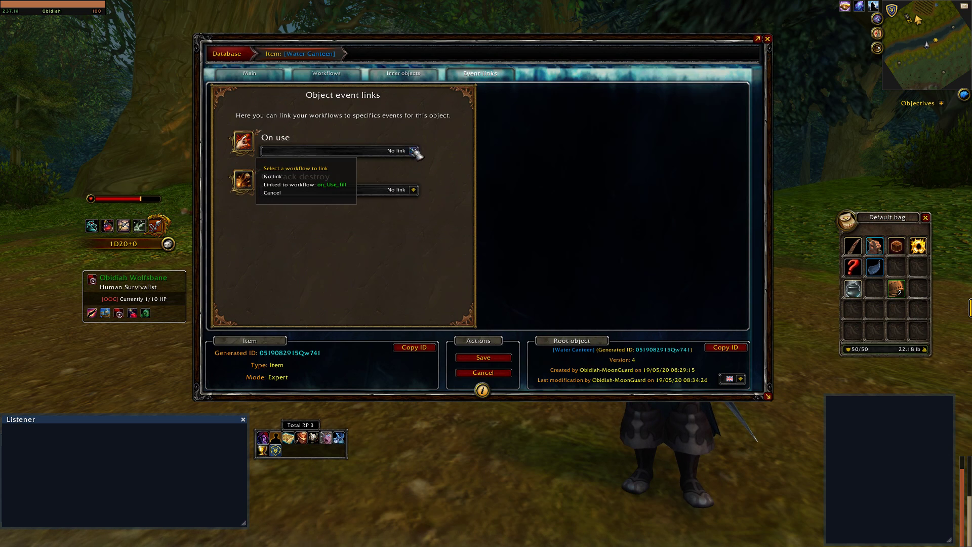
click(342, 188)
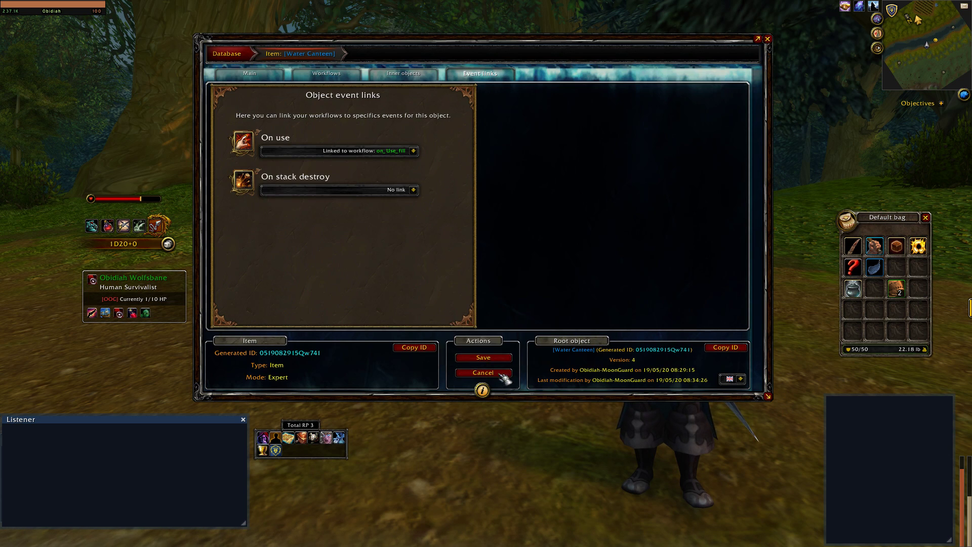
click(493, 357)
Step: Test filling the canteen and drinking the full one, then view the inner objects
right_click(874, 267)
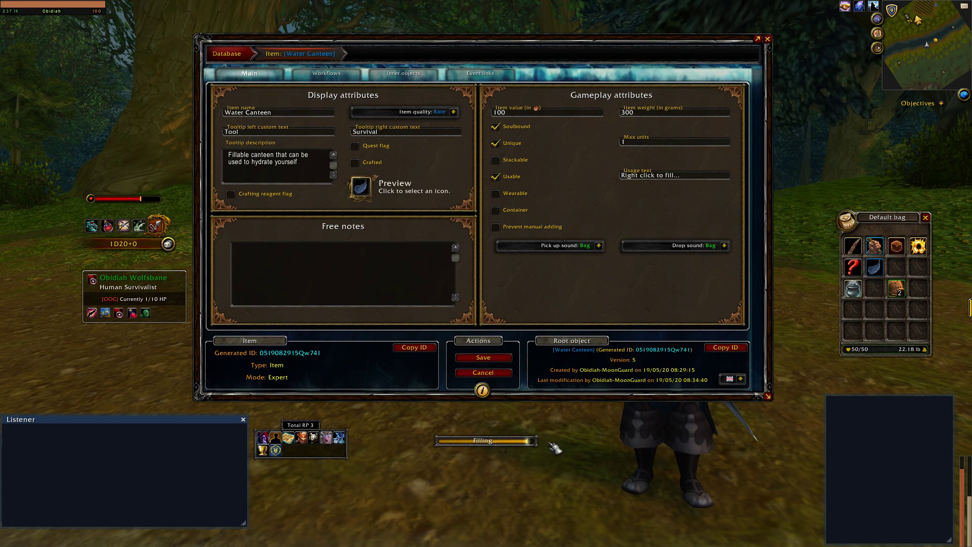
right_click(879, 264)
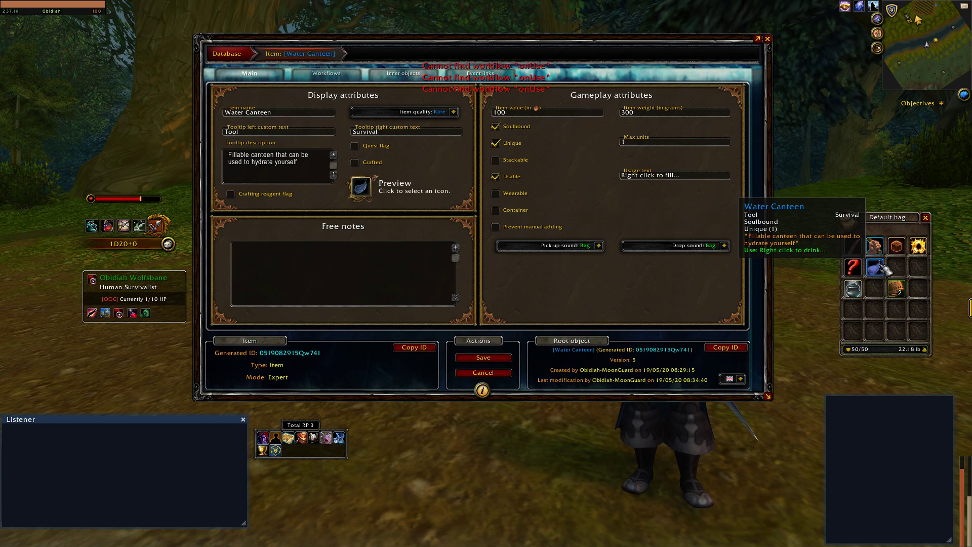
click(403, 74)
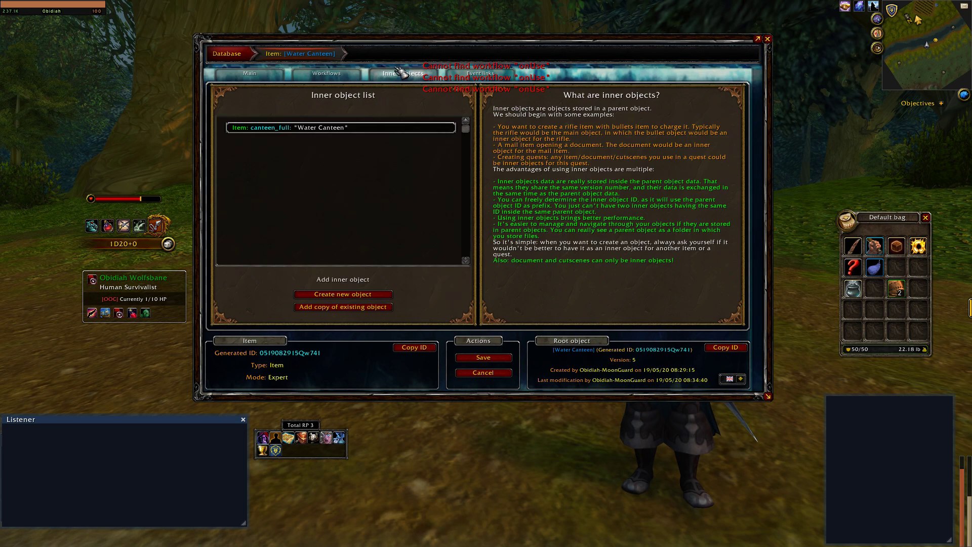
Step: Inspect the canteen_full inner object's workflows and event links
click(348, 131)
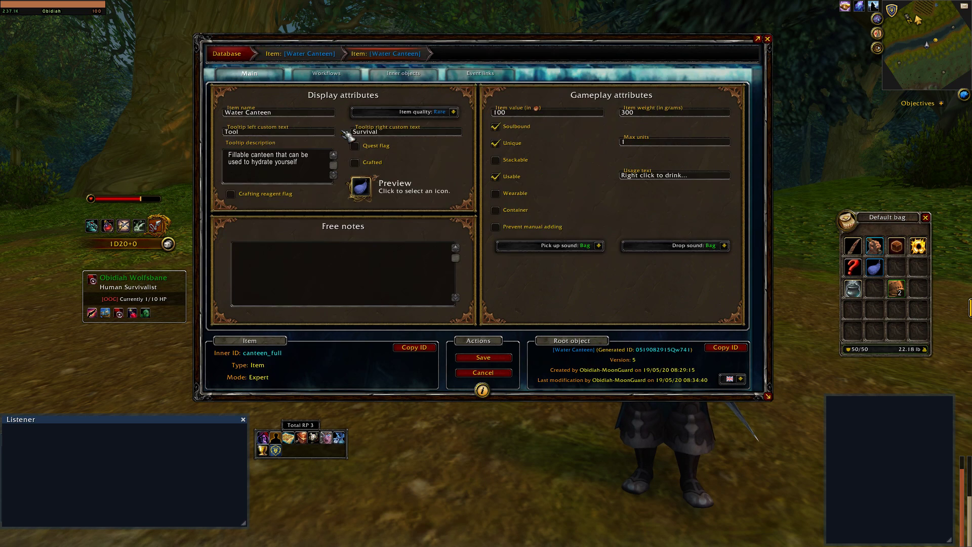
click(338, 75)
click(494, 76)
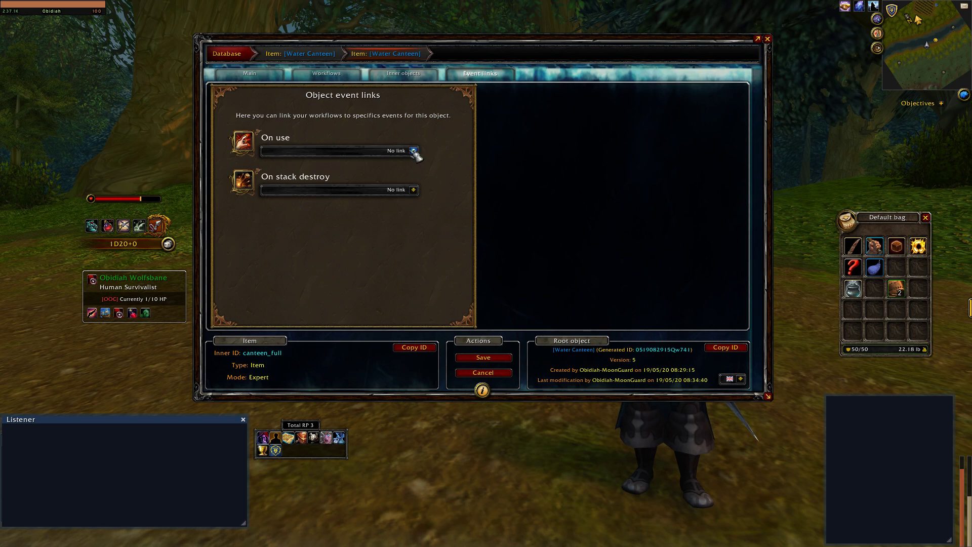
click(334, 71)
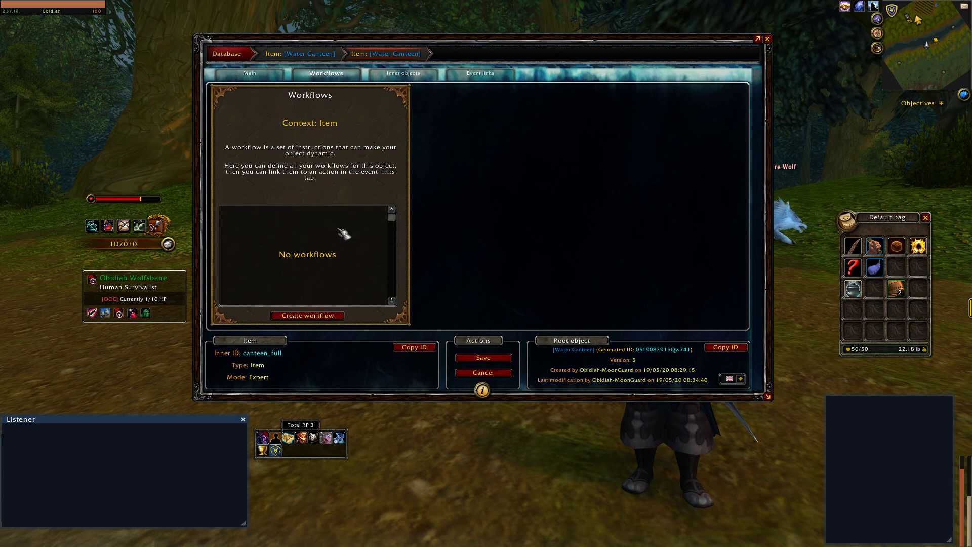
Step: Copy the parent canteen's on_Use_fill workflow content and reopen canteen_full
click(323, 59)
click(335, 74)
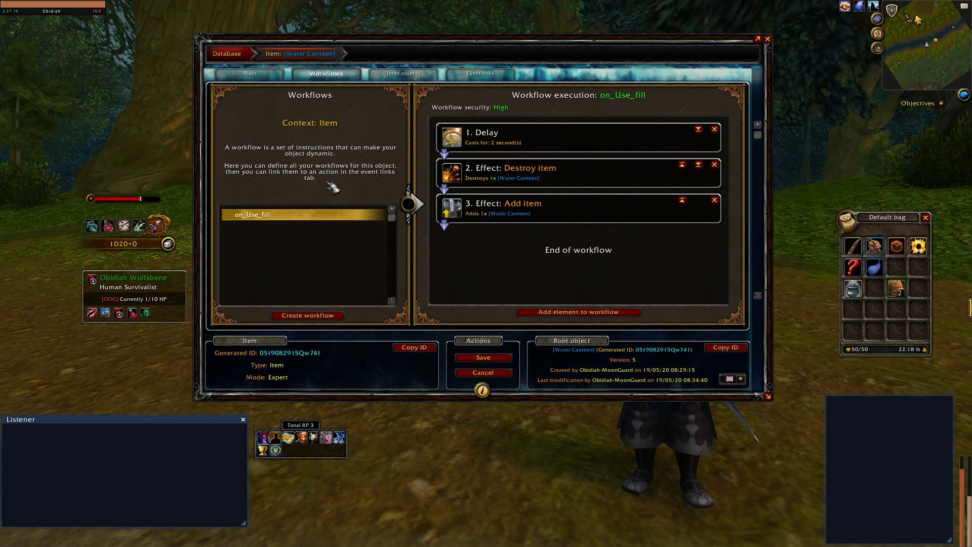
right_click(351, 216)
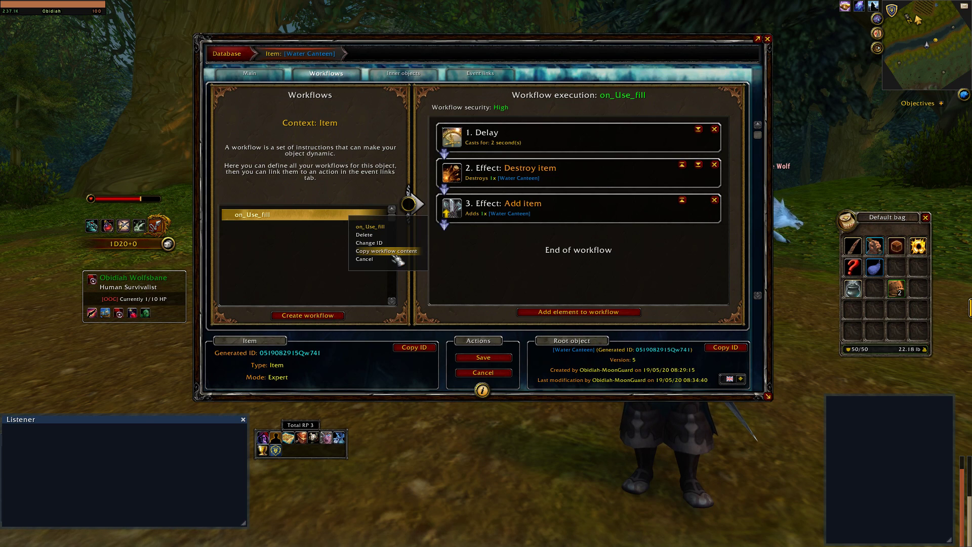
click(393, 252)
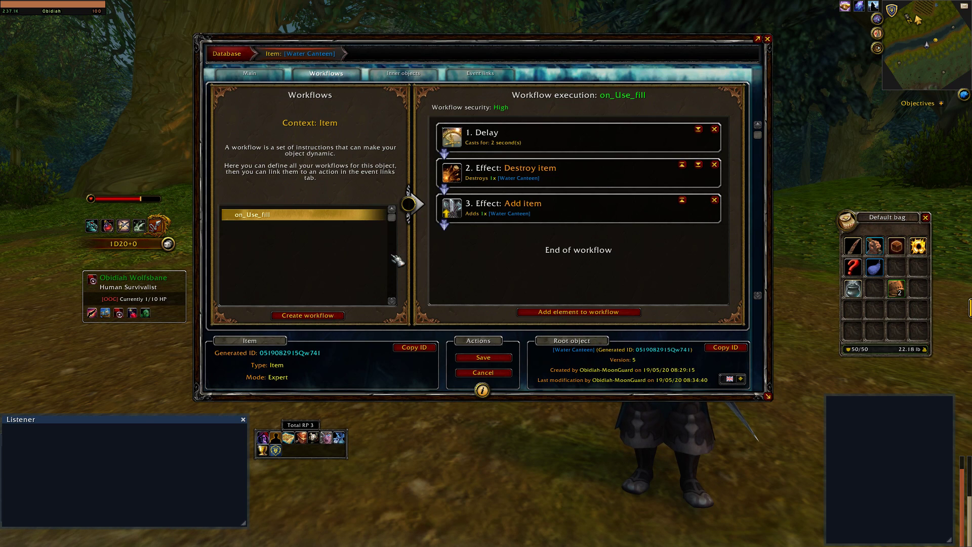
click(400, 74)
click(308, 130)
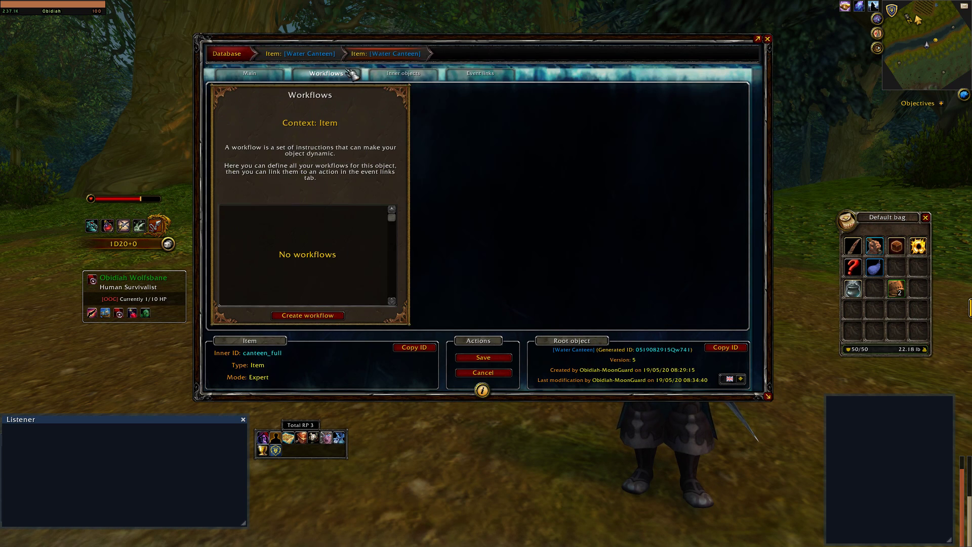
Step: Create an on_Use_drink workflow and paste the copied workflow content into it
click(328, 317)
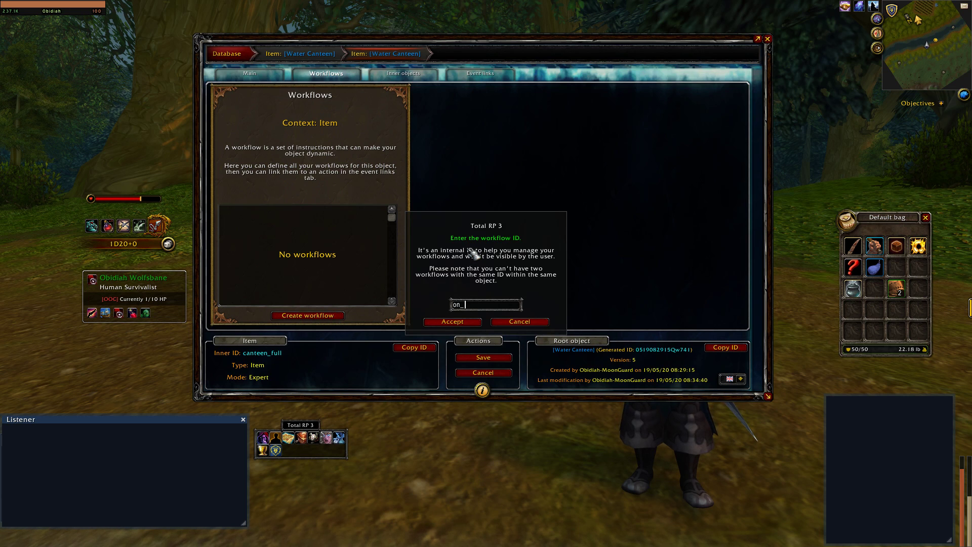
text(ink)
key(Return)
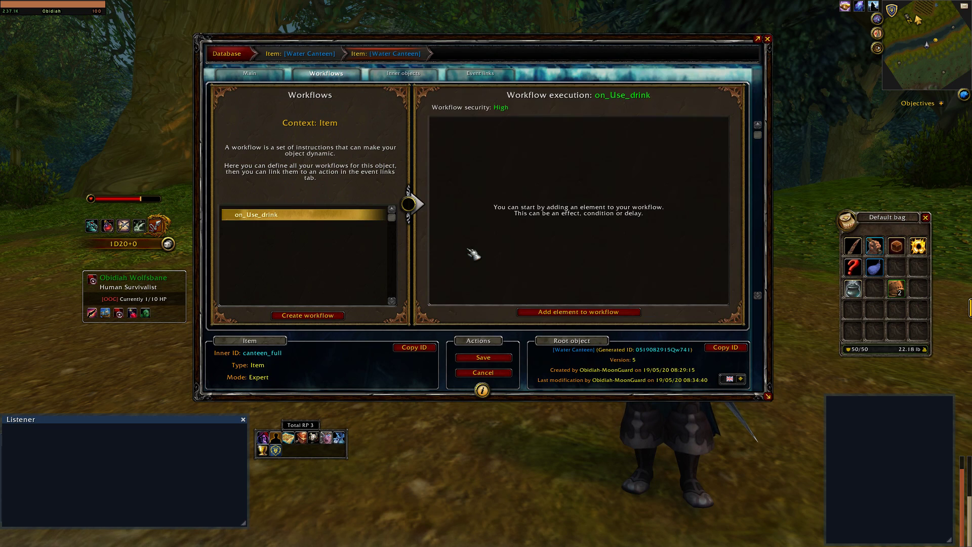
right_click(306, 215)
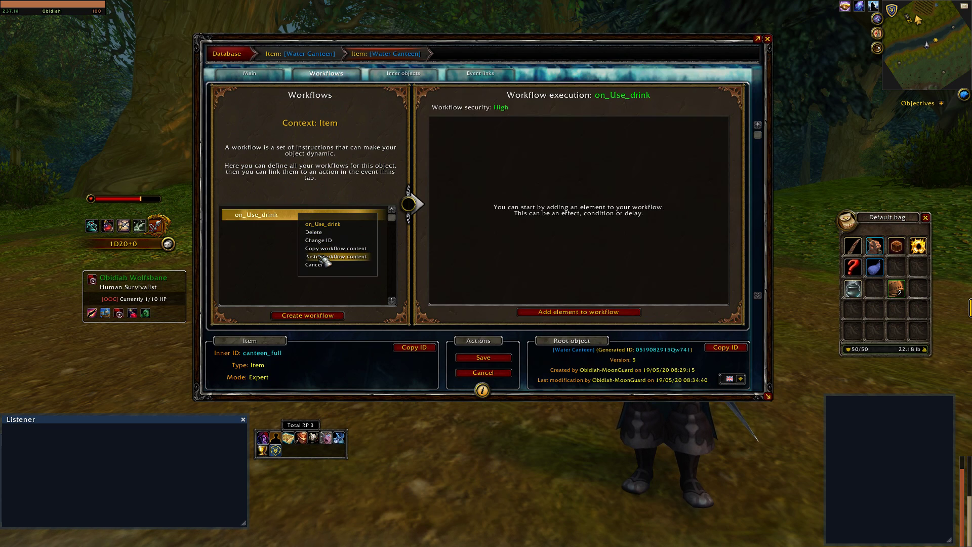
click(324, 257)
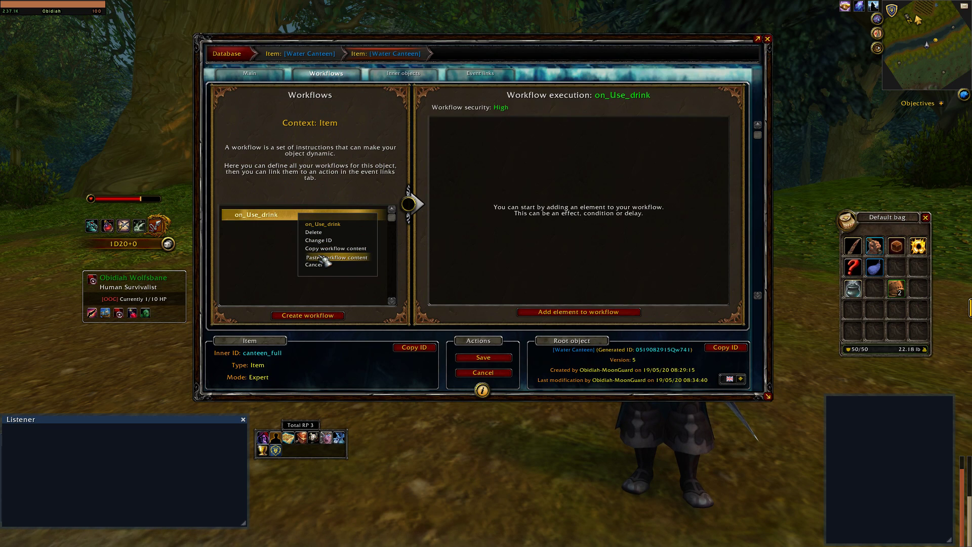
click(437, 293)
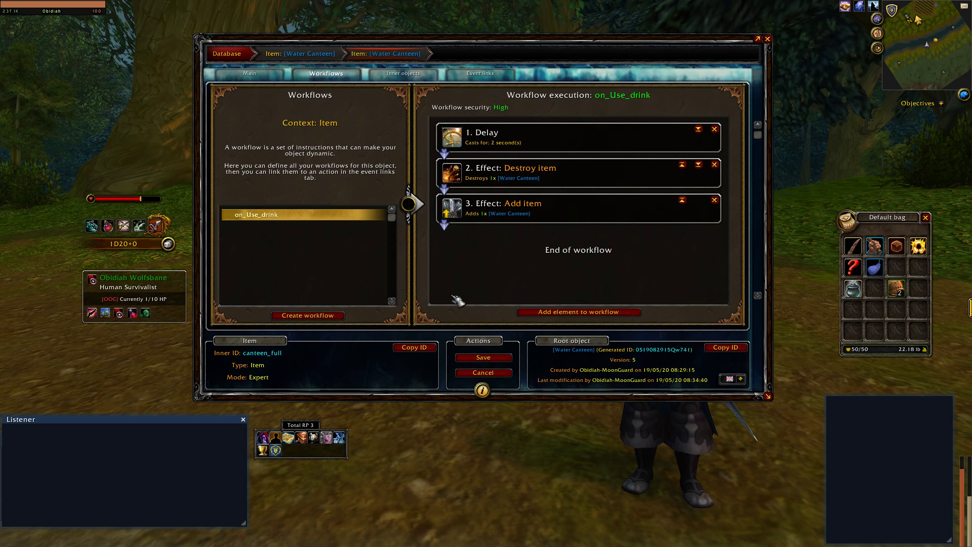
Step: Set the delay cast text to Drinking and make the destroy step remove canteen_full
click(541, 153)
click(474, 212)
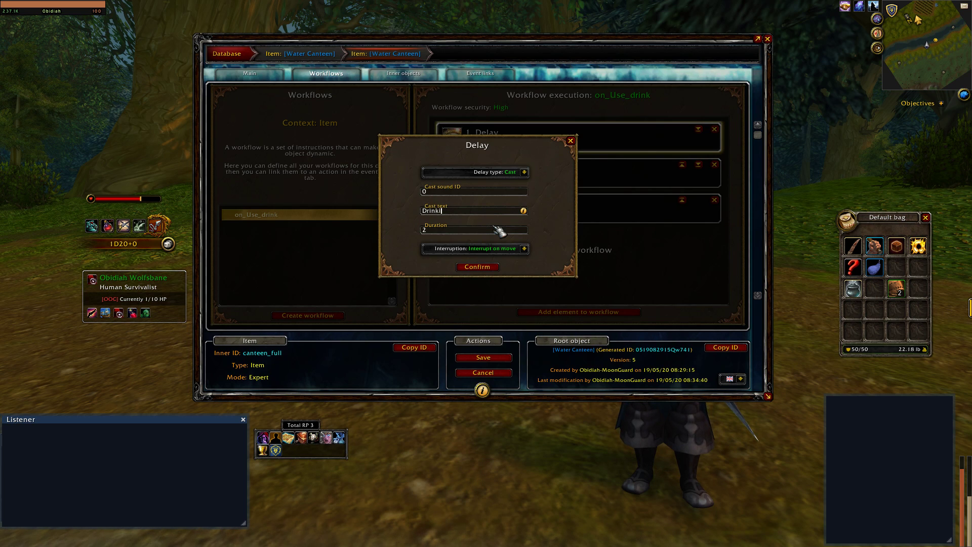
click(477, 266)
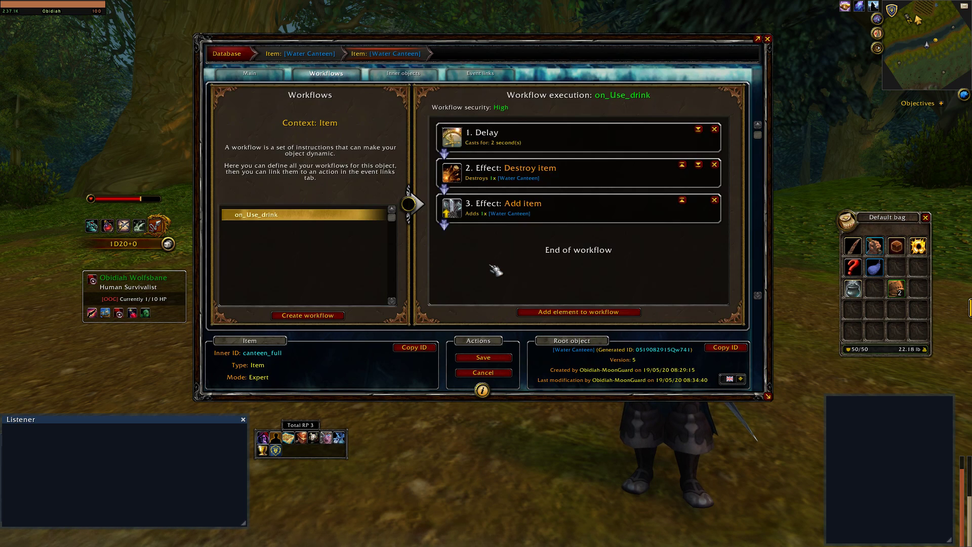
click(641, 177)
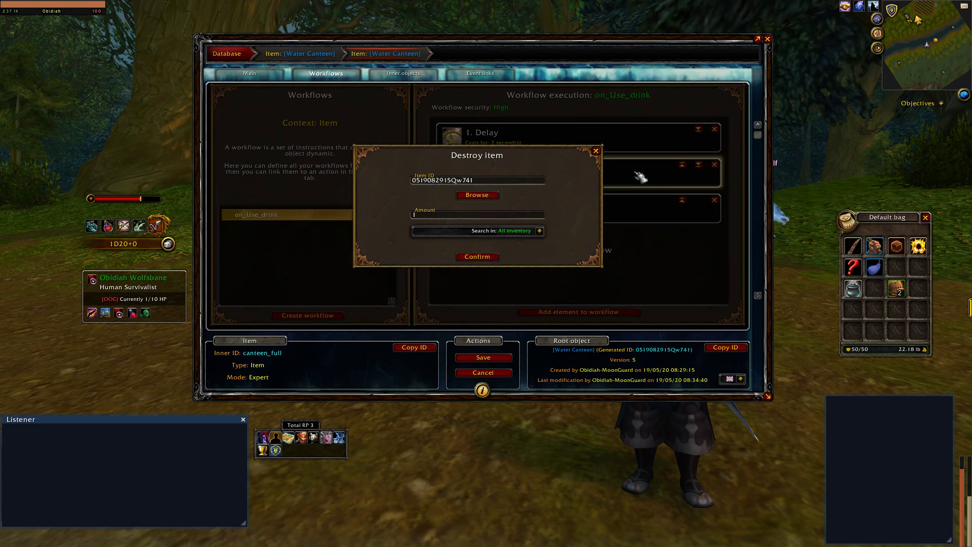
click(492, 197)
text(can)
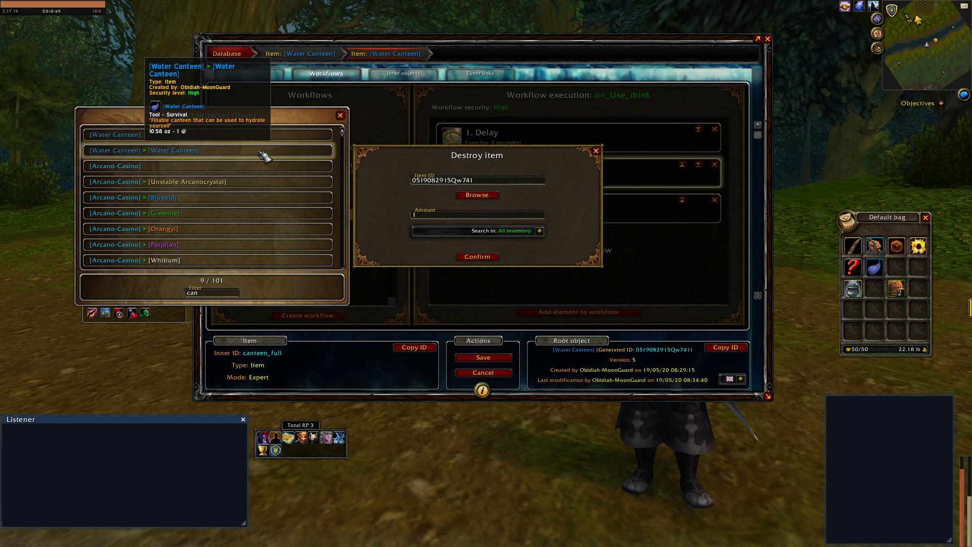
click(263, 157)
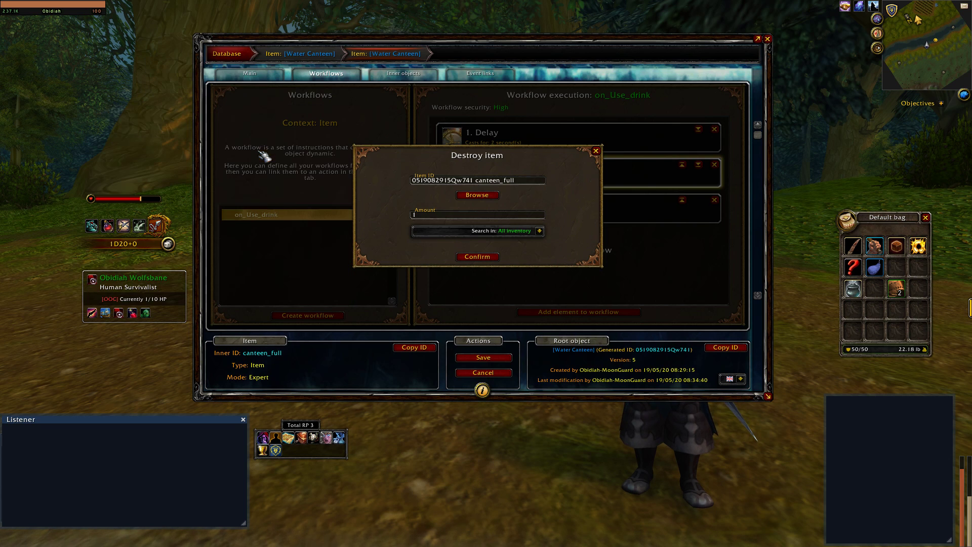
click(487, 258)
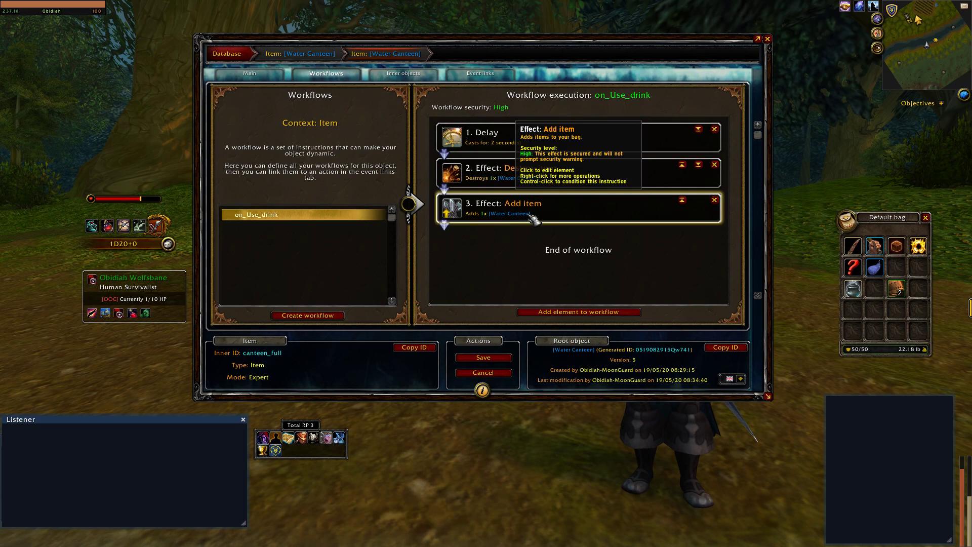
Step: Make the add item step give back the Water Canteen, then save
click(440, 210)
click(480, 192)
text(water)
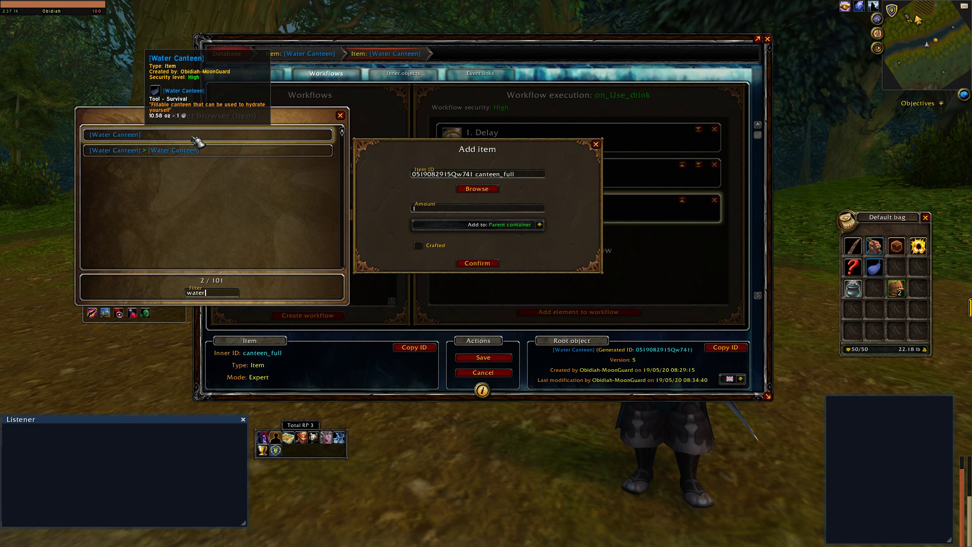
click(197, 142)
click(473, 262)
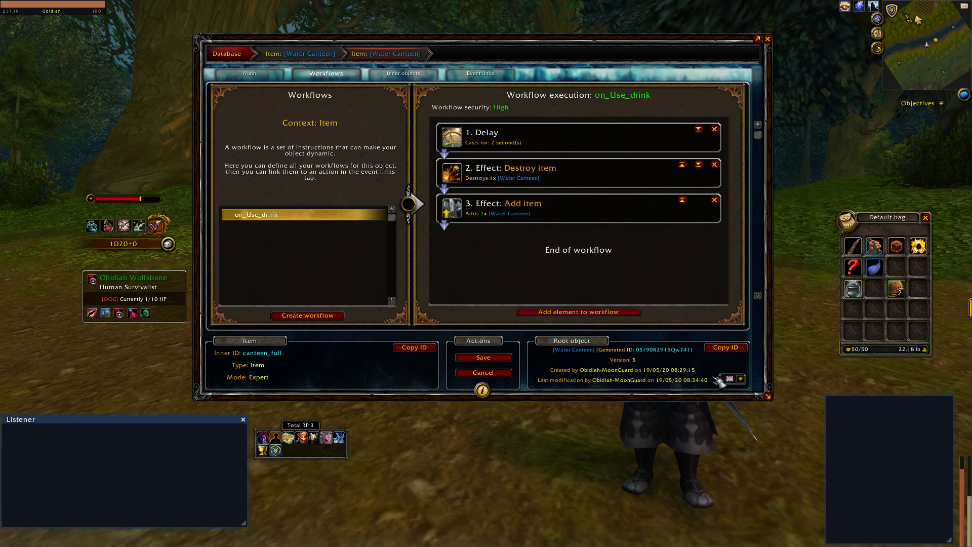
click(484, 357)
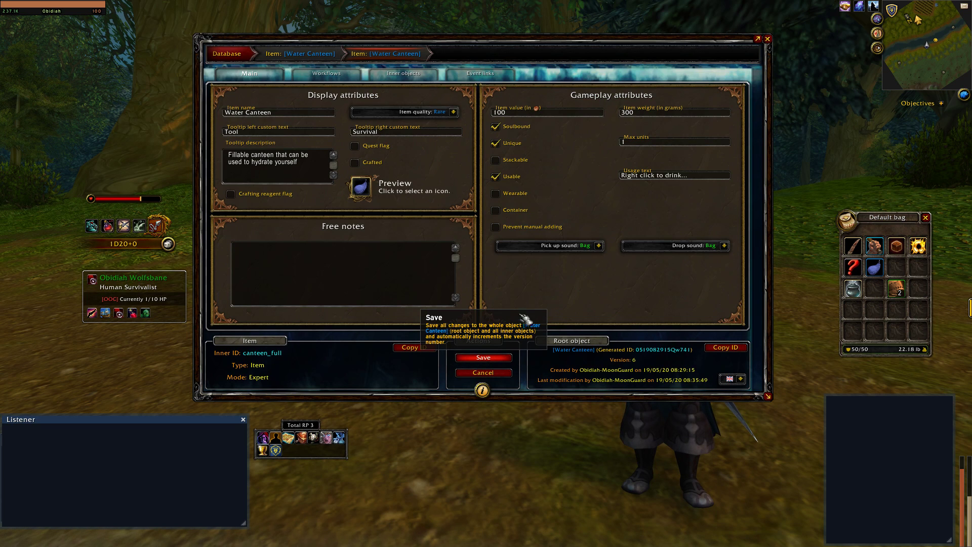
Step: Link the full canteen's On use event to on_Use_drink, save, and close the editor
click(504, 77)
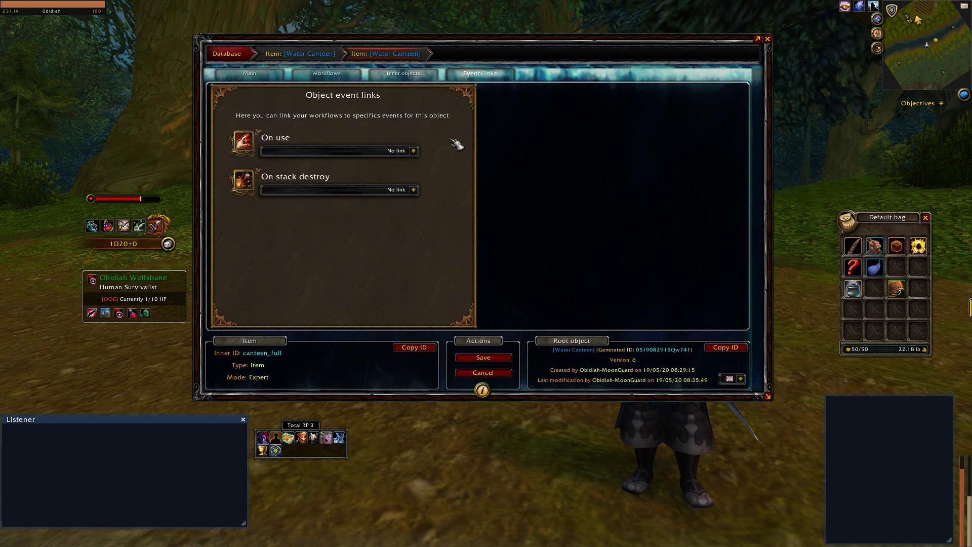
click(414, 151)
click(349, 186)
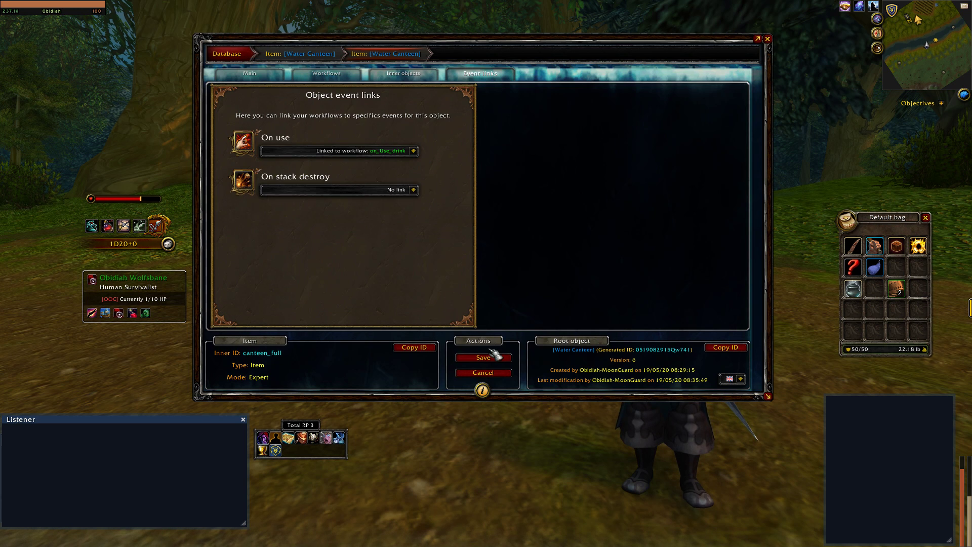
click(484, 357)
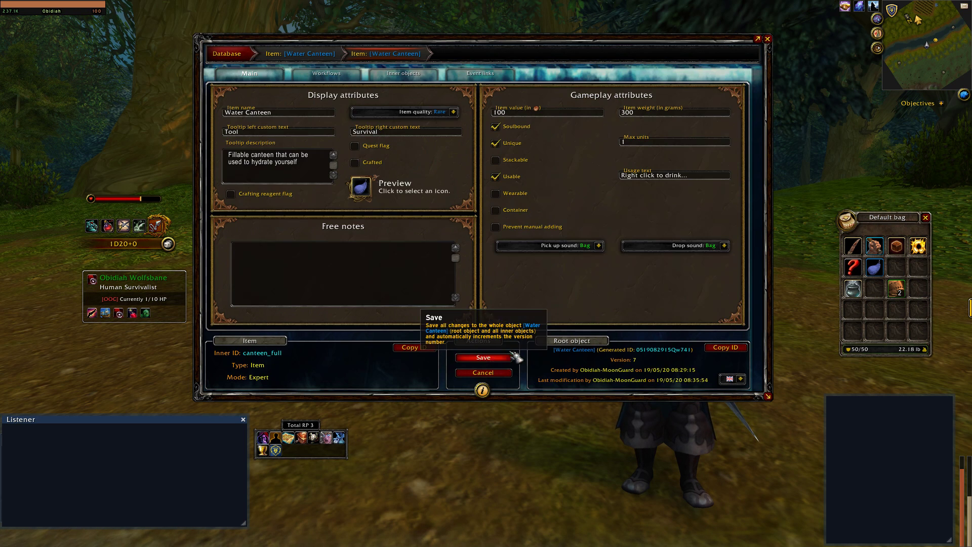
click(768, 40)
Step: Drink from the full canteen, then try refilling the empty one while walking
right_click(876, 268)
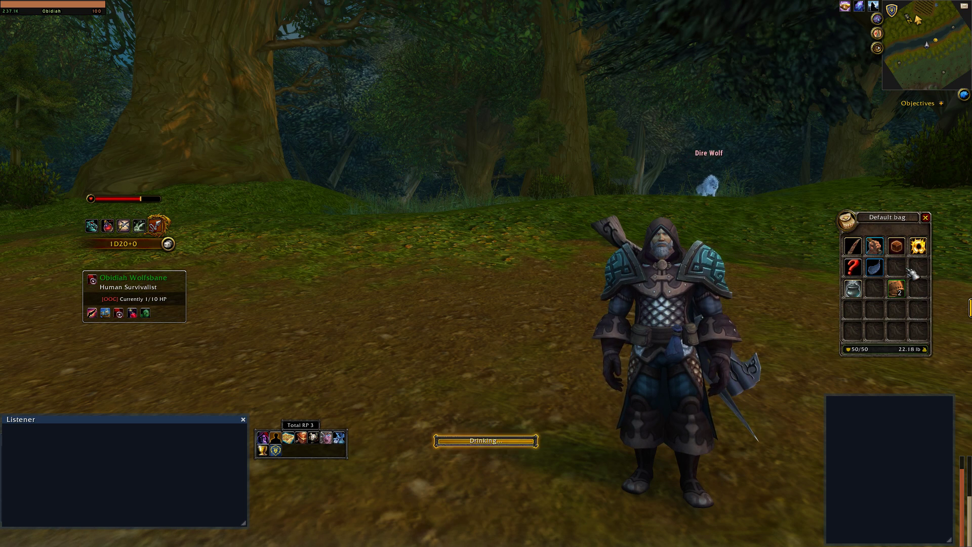
right_click(876, 269)
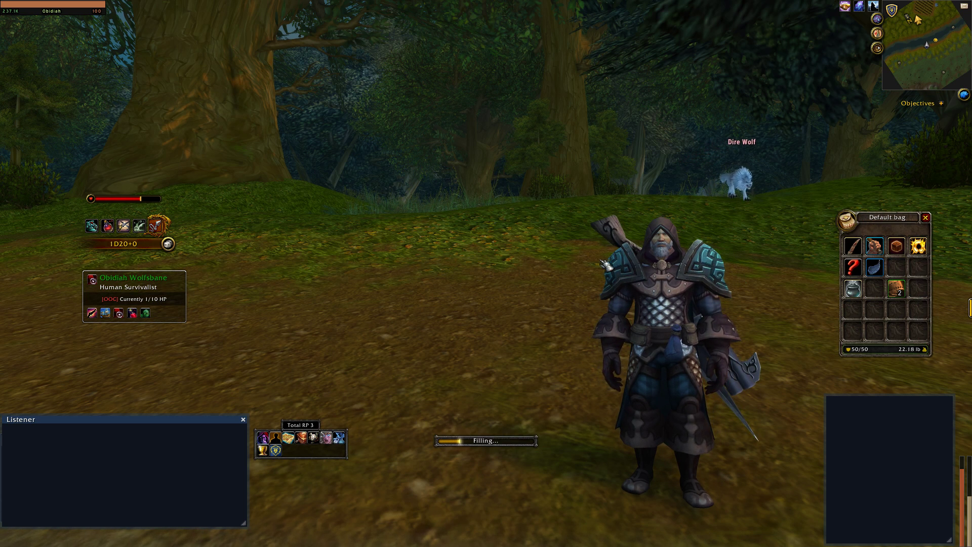
key(w)
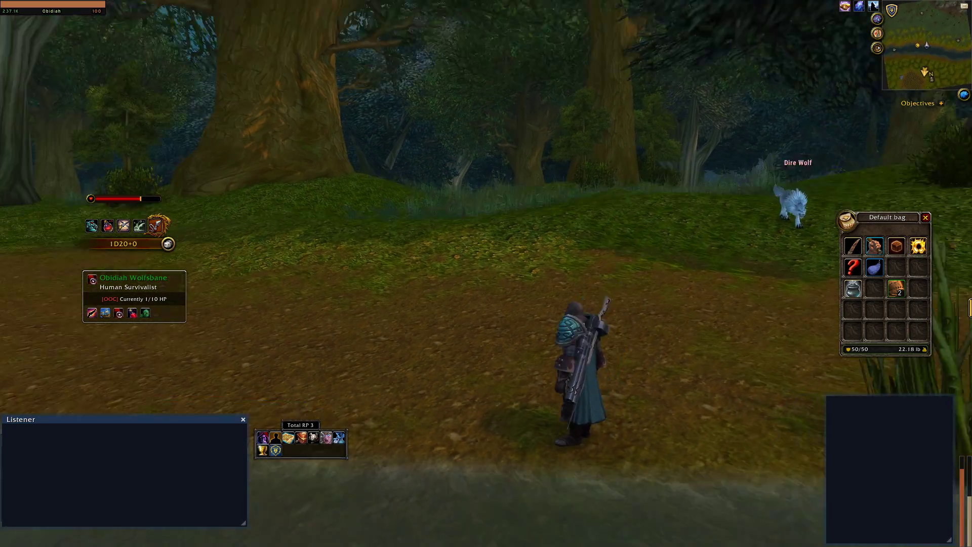
right_click(876, 273)
right_click(875, 276)
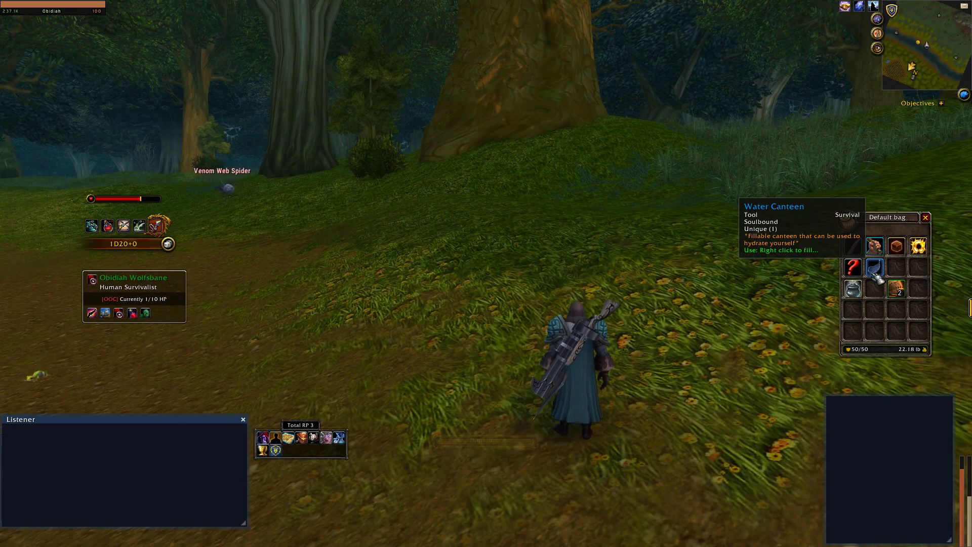
Step: Walk into the river to swim, fill the canteen, and drink from it
key(w)
right_click(876, 275)
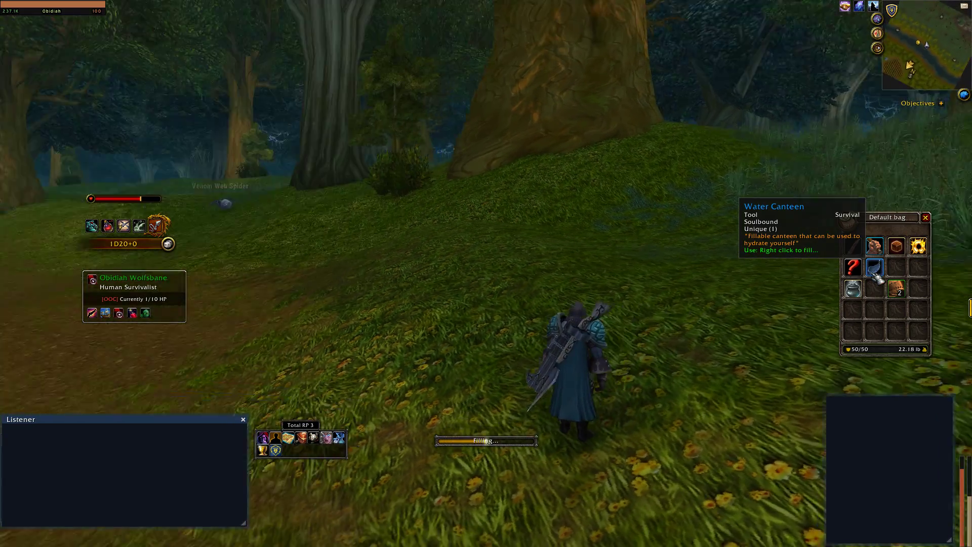
key(d)
mouse_move(678, 362)
mouse_down()
mouse_move(678, 405)
mouse_move(666, 414)
mouse_move(666, 372)
mouse_move(632, 369)
mouse_move(632, 334)
mouse_move(686, 365)
mouse_up()
key(w)
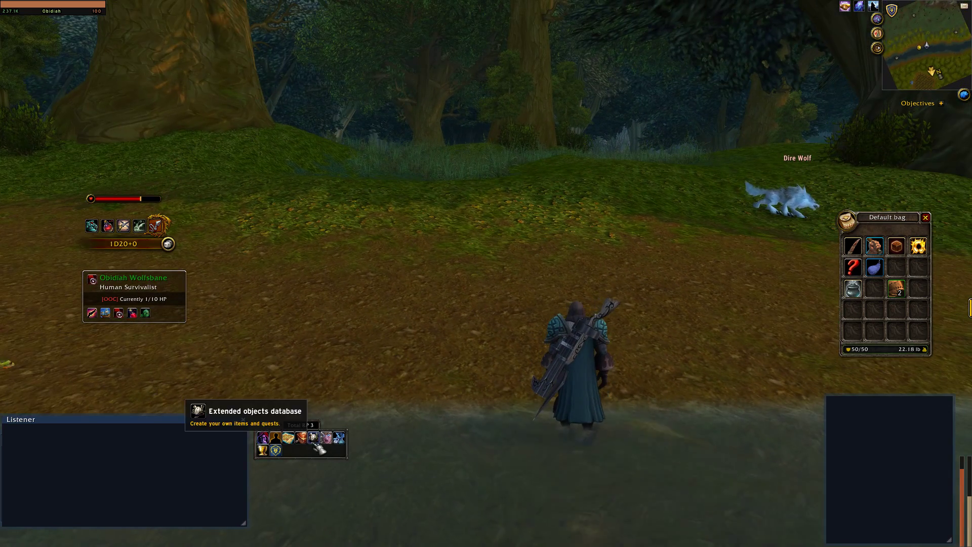
right_click(876, 269)
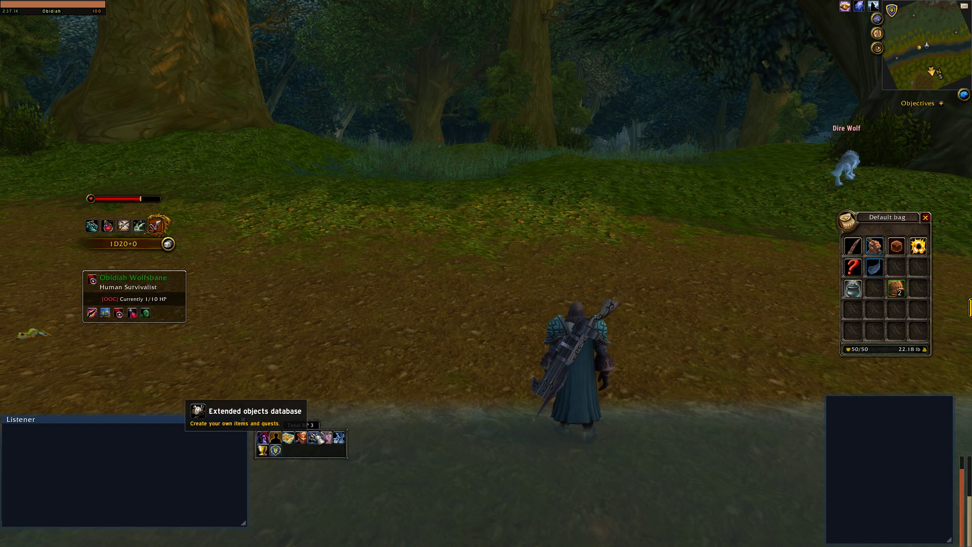
Step: Add a default Condition element to the Water Canteen's on_Use_fill workflow
click(314, 437)
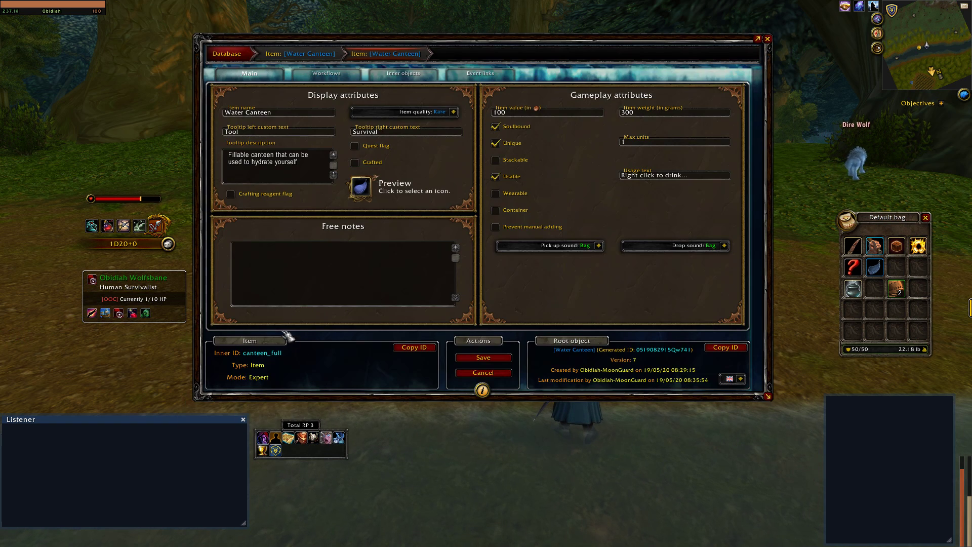
click(298, 57)
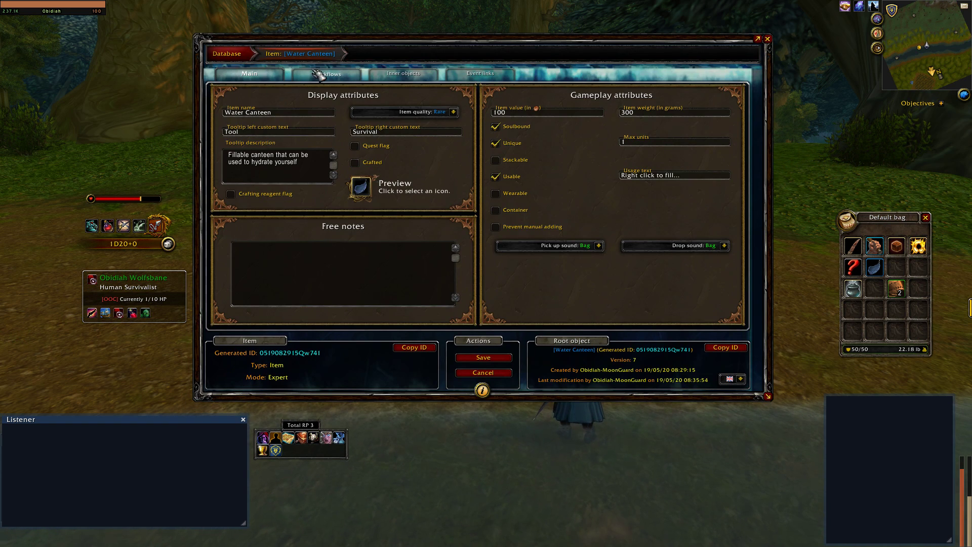
click(319, 74)
click(590, 313)
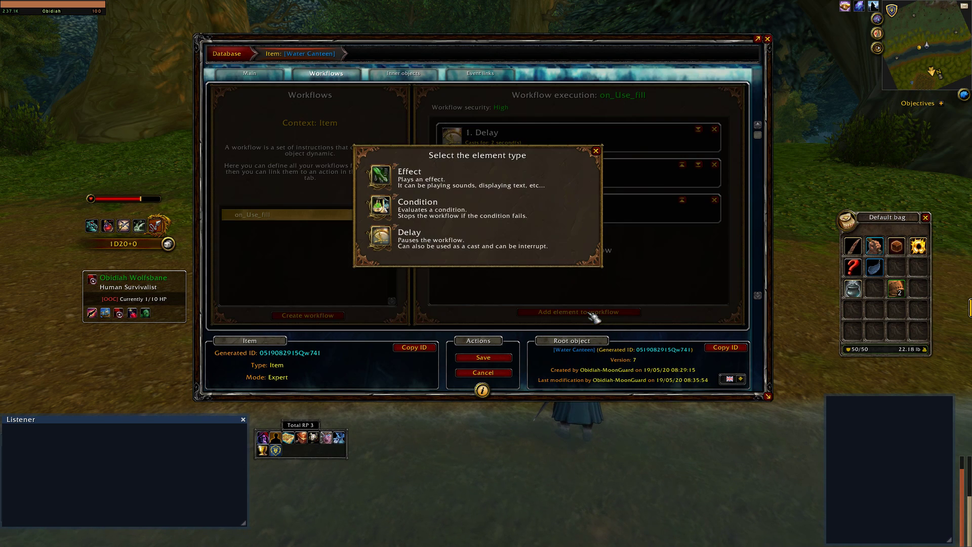
click(390, 212)
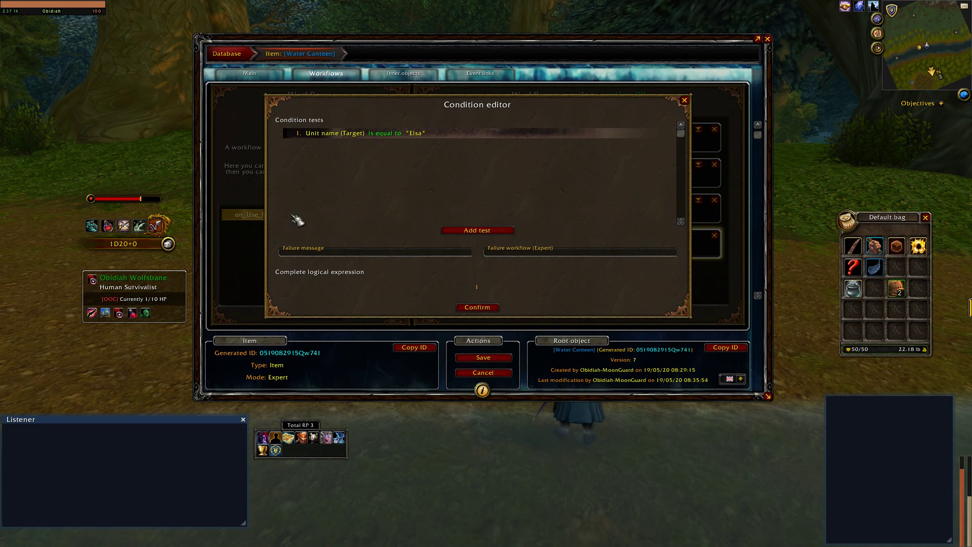
click(684, 100)
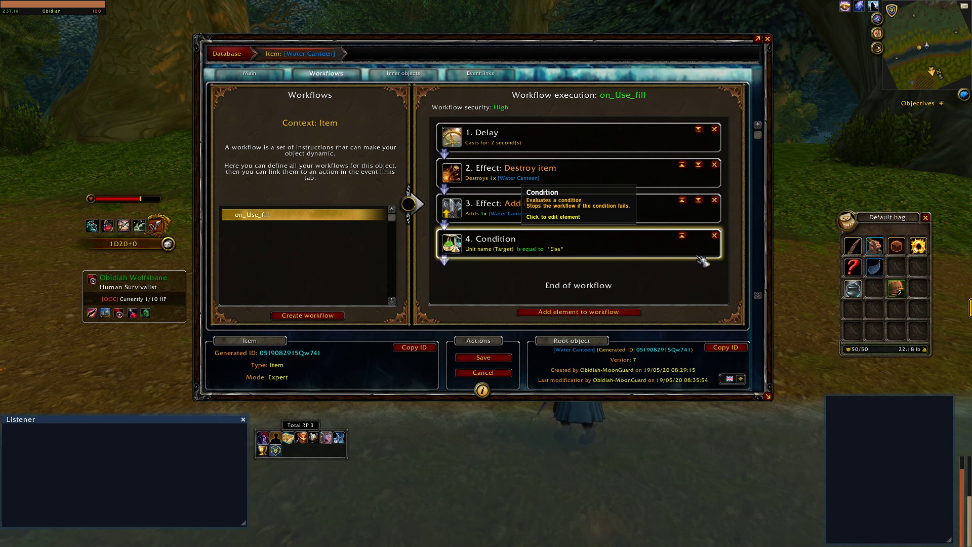
Step: Move the condition step up three places to the top and open it for editing
click(682, 237)
click(682, 201)
click(682, 165)
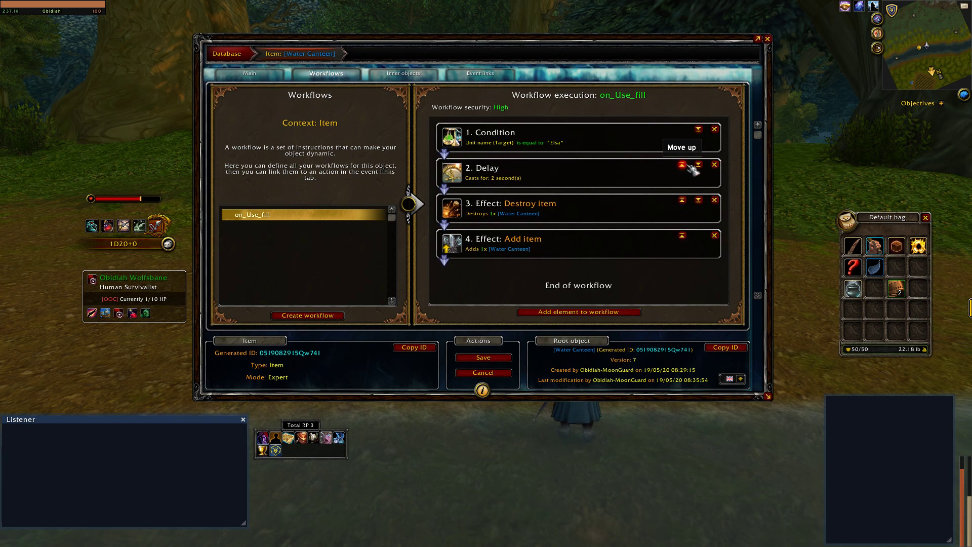
click(627, 147)
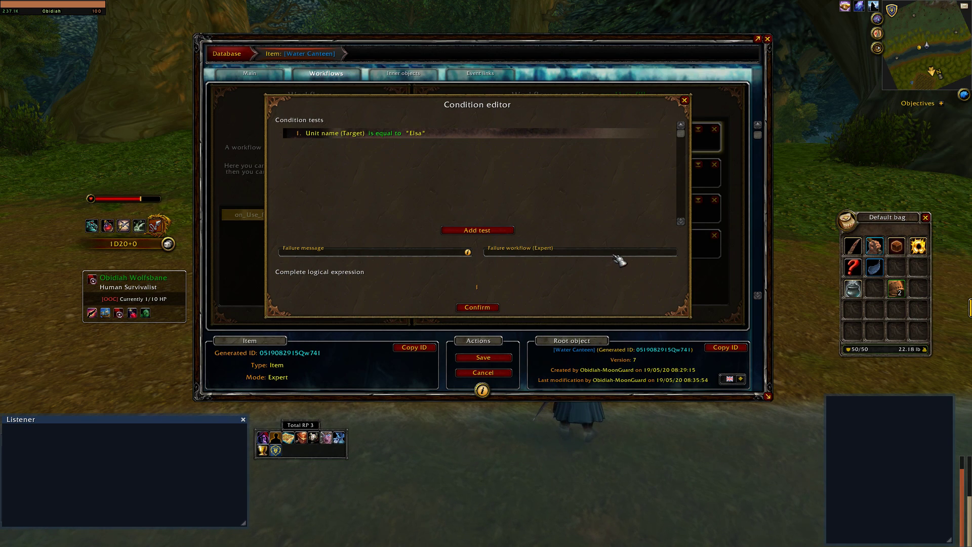
Step: Change the test to Character is swimming compared against the Boolean value TRUE
click(390, 134)
click(416, 180)
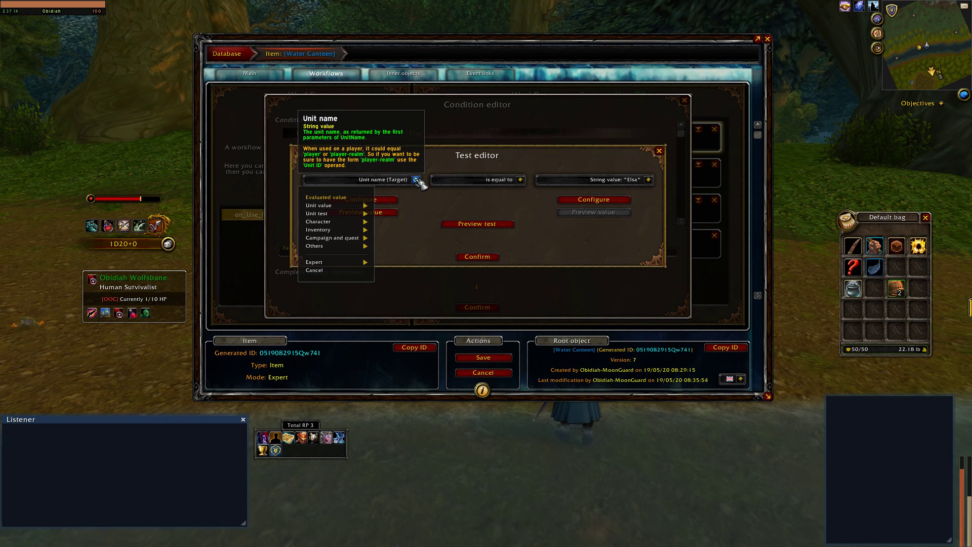
mouse_move(332, 226)
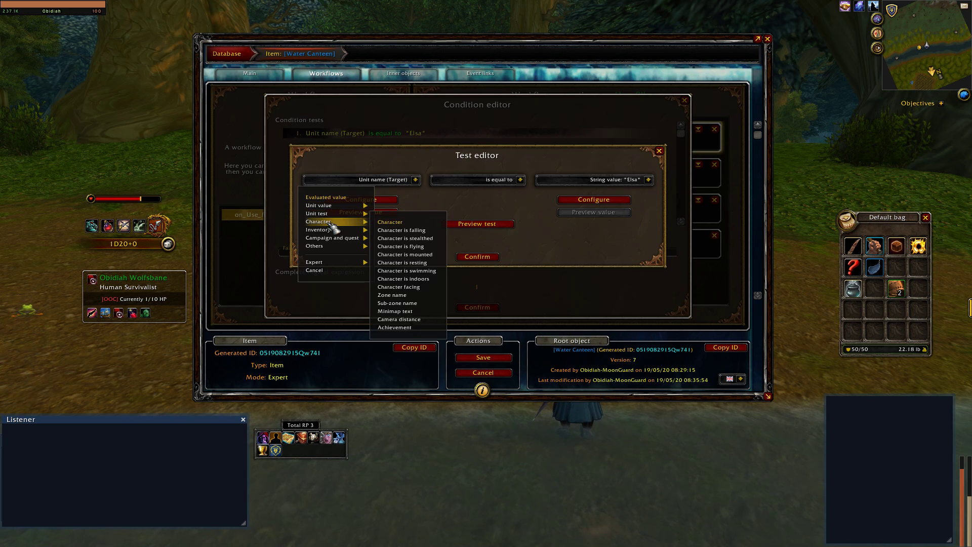
click(413, 271)
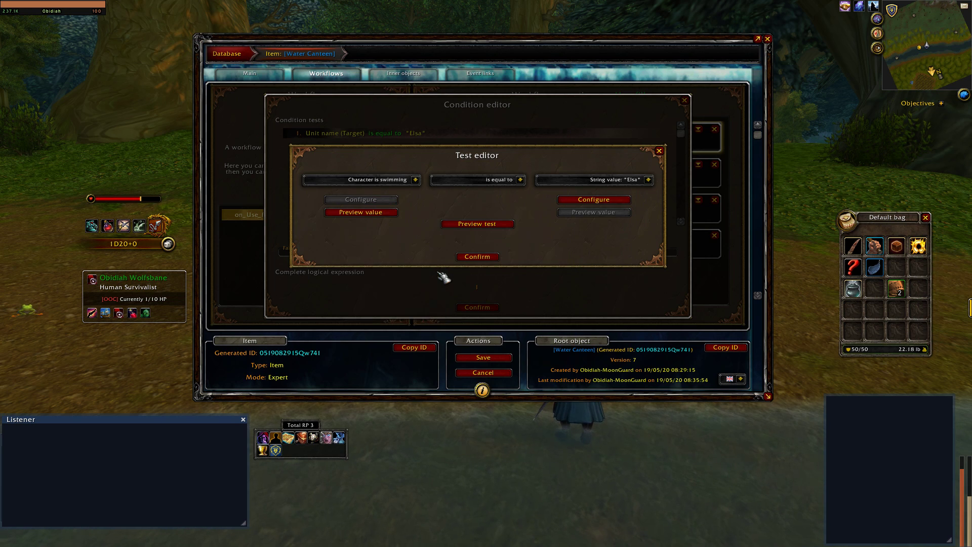
click(648, 179)
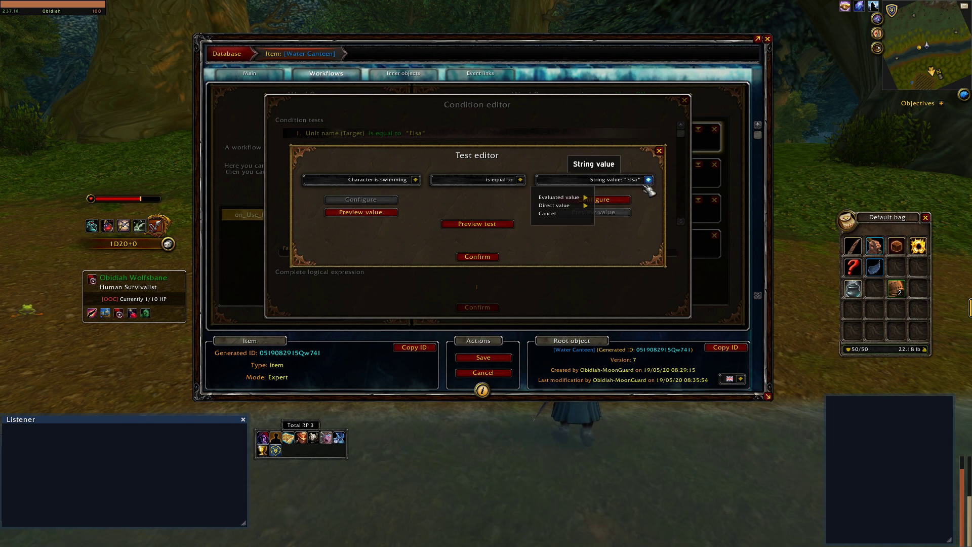
mouse_move(573, 209)
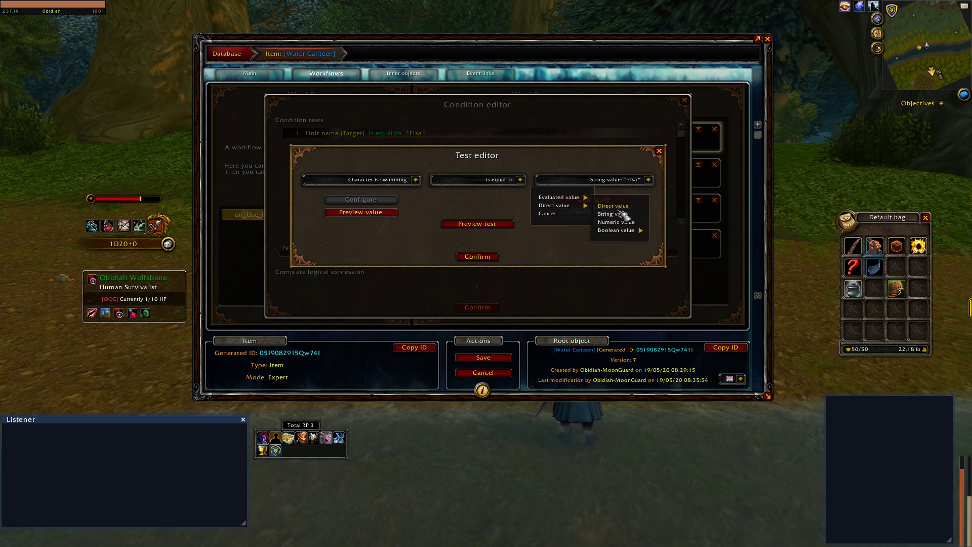
mouse_move(630, 230)
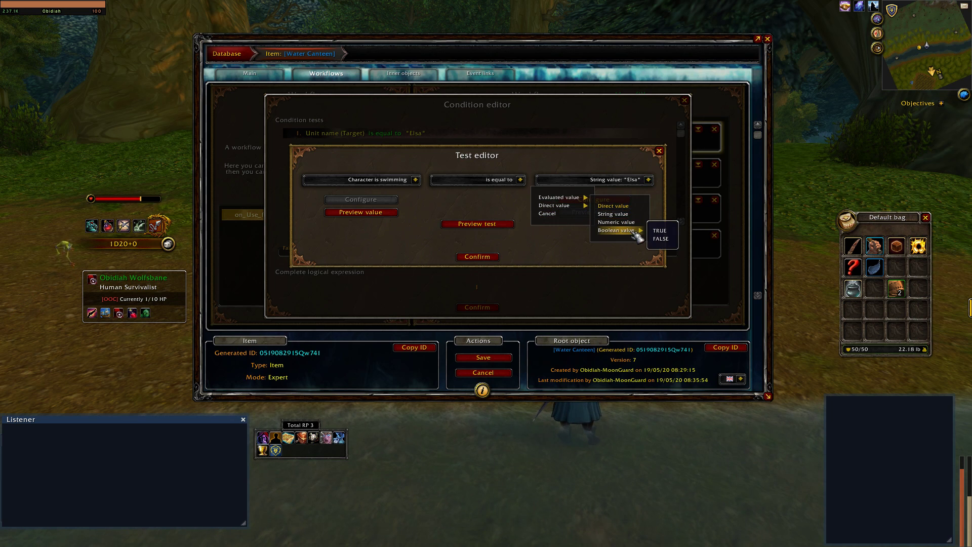
click(666, 232)
Step: Preview the swimming test on land and in the water, then confirm it
click(390, 214)
drag(191, 419, 200, 367)
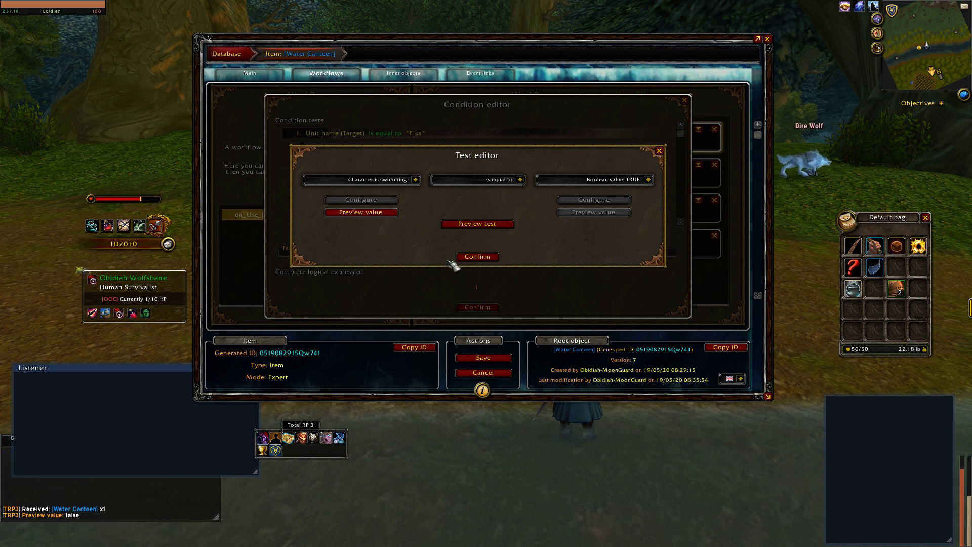
click(463, 224)
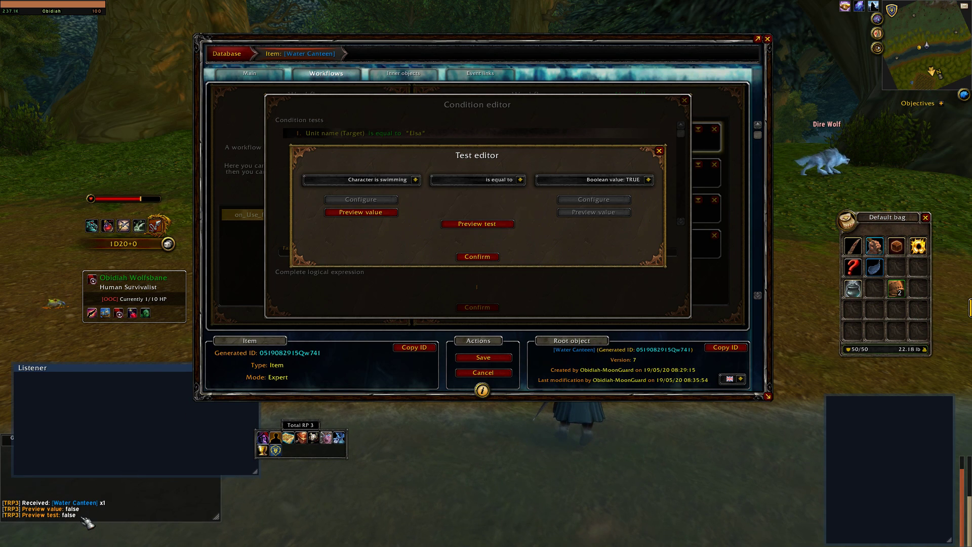
key(w)
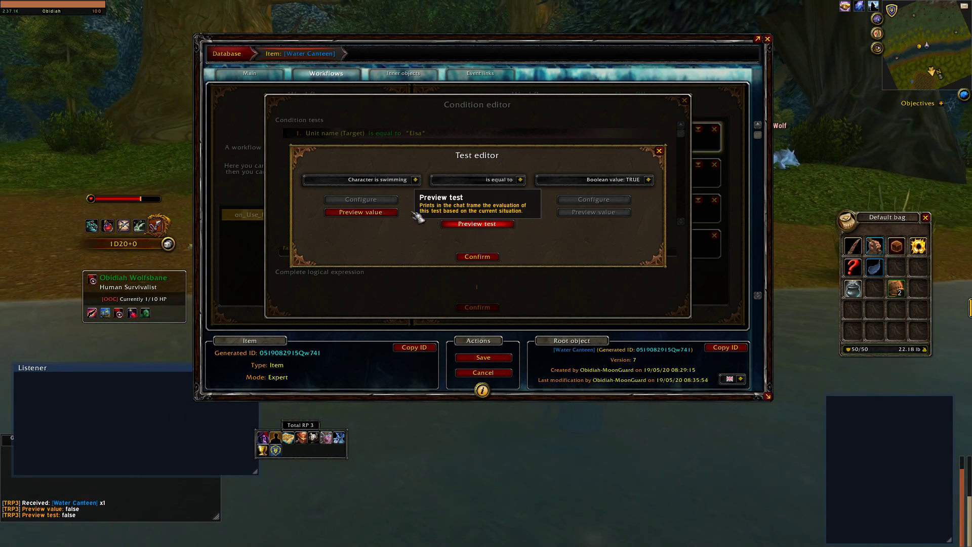
click(483, 227)
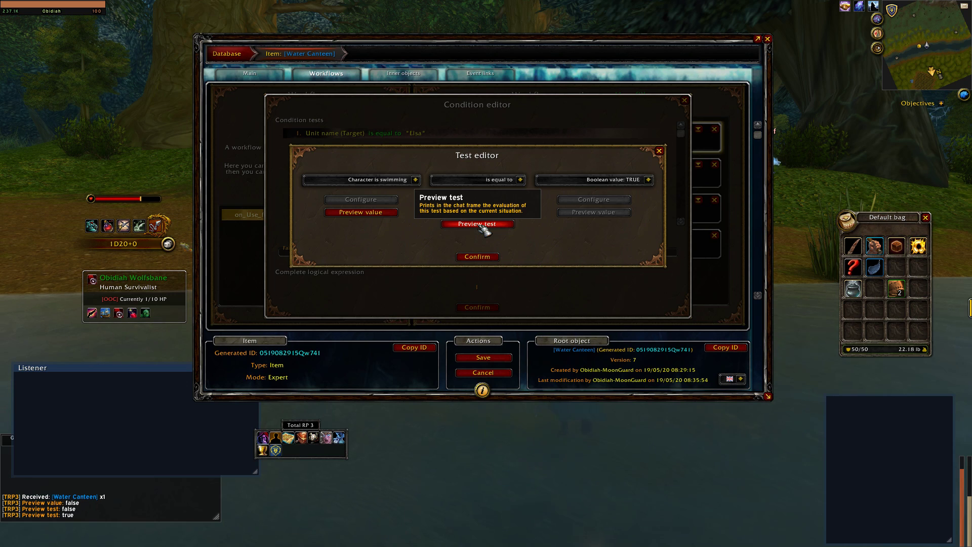
click(478, 256)
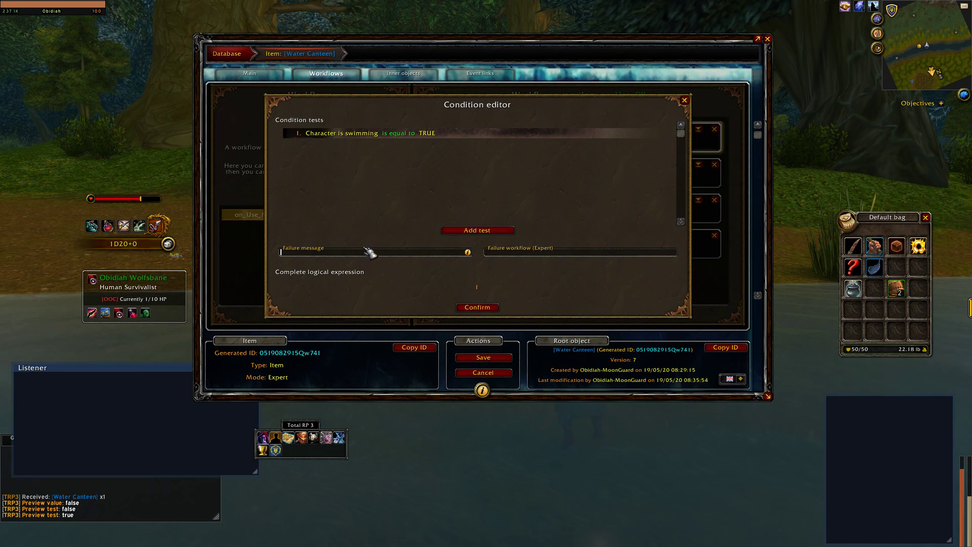
Step: Type the failure message 'You are not in a body of water' and delete 'in'
text(You are not in a body of water)
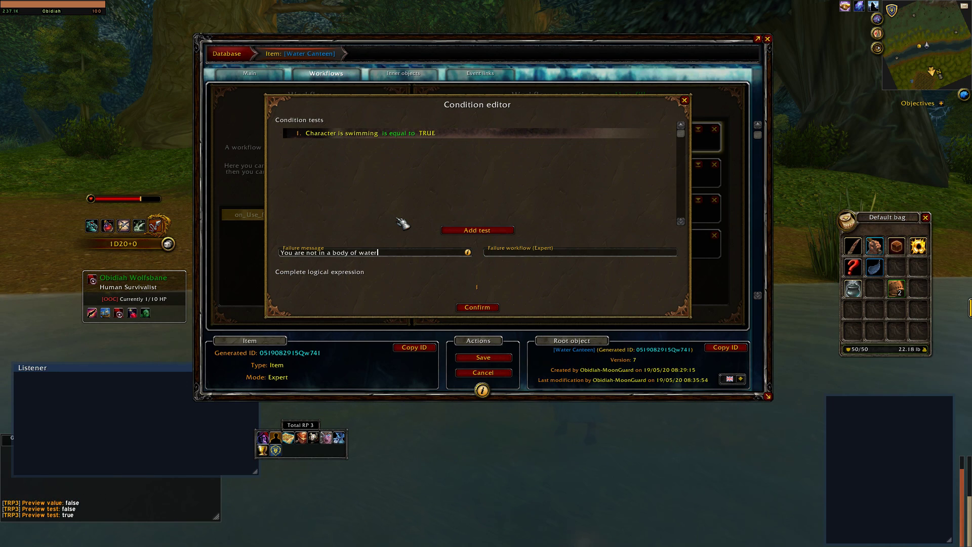
click(327, 251)
key(BackSpace)
key(BackSpace)
Step: Finish the message as 'You are not near a body of water', confirm, and save
text(near)
click(477, 308)
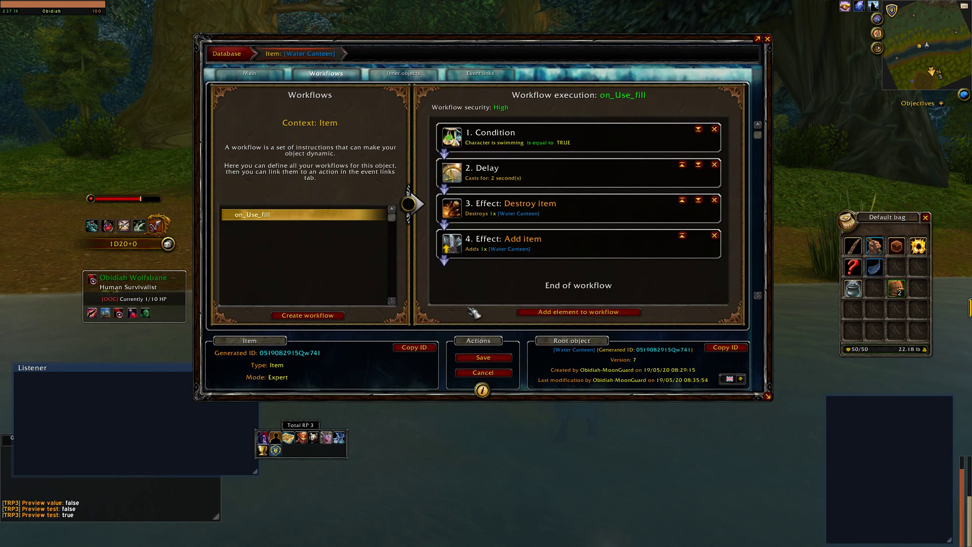
click(483, 358)
drag(427, 423, 784, 41)
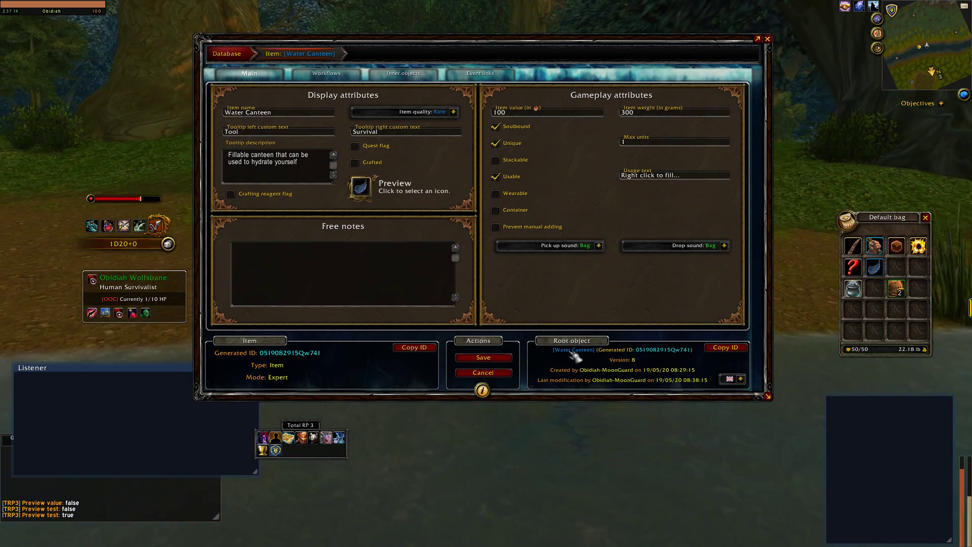
key(Escape)
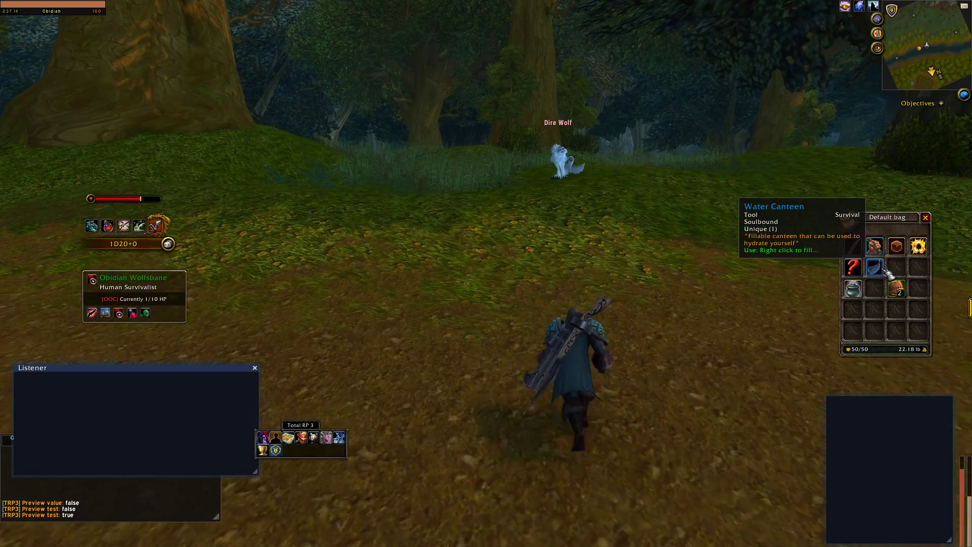
Step: Try filling the canteen on dry land, then fill it while standing in the river
right_click(875, 267)
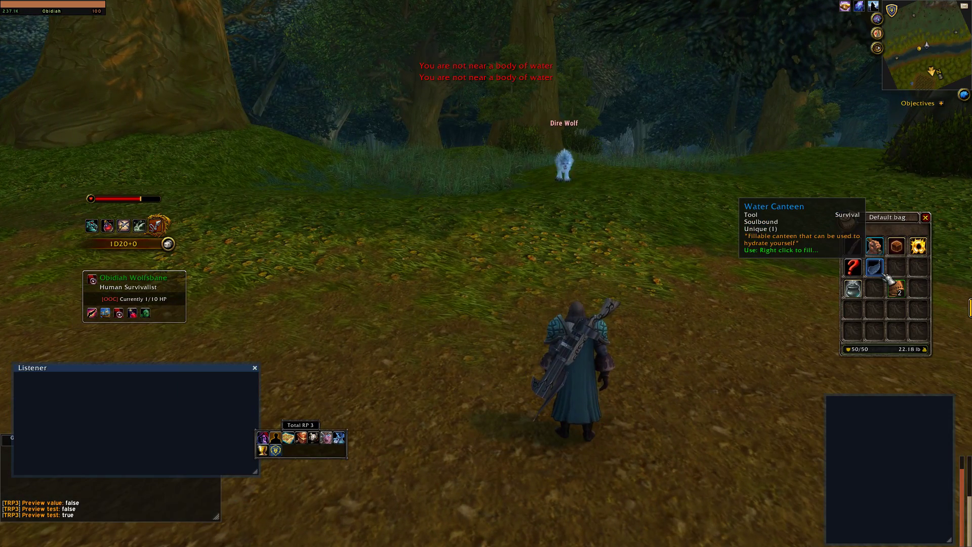
click(913, 22)
key(w)
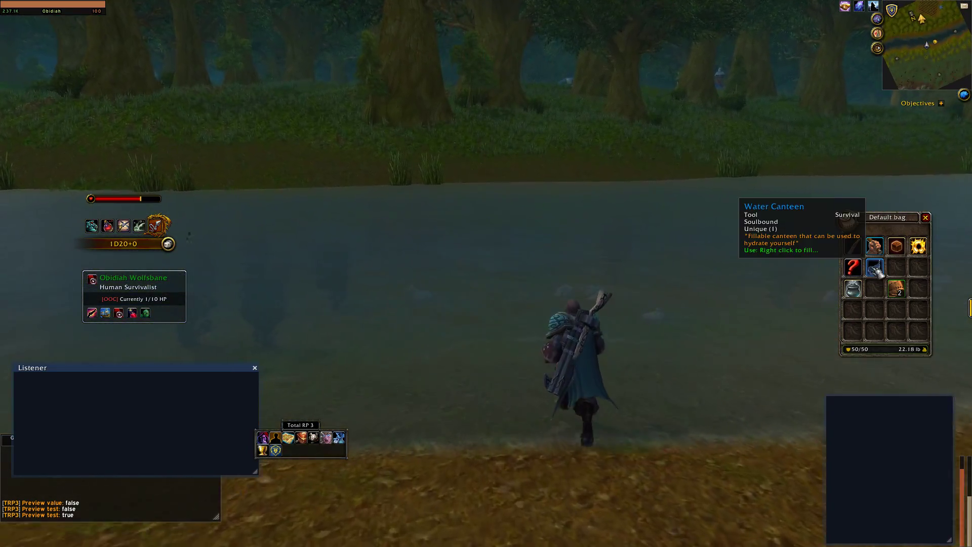
right_click(876, 269)
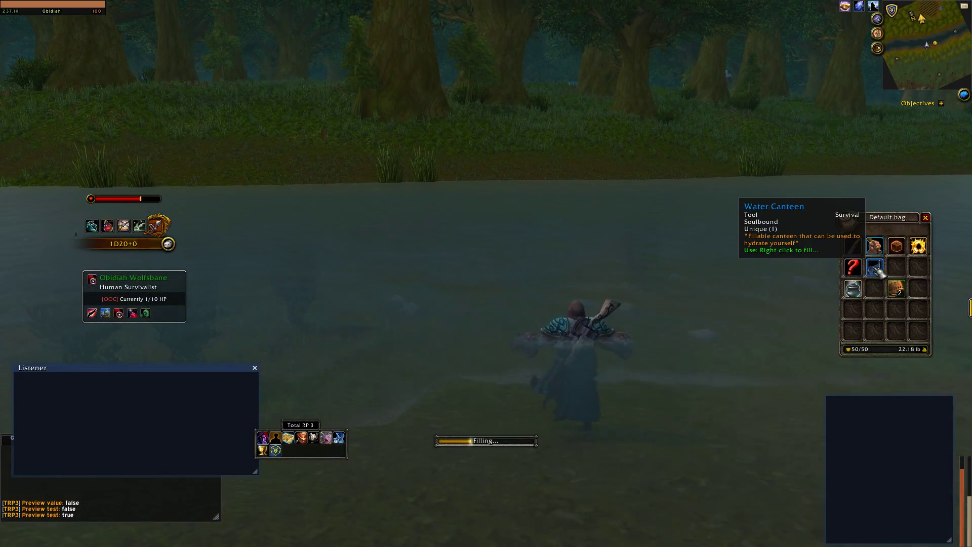